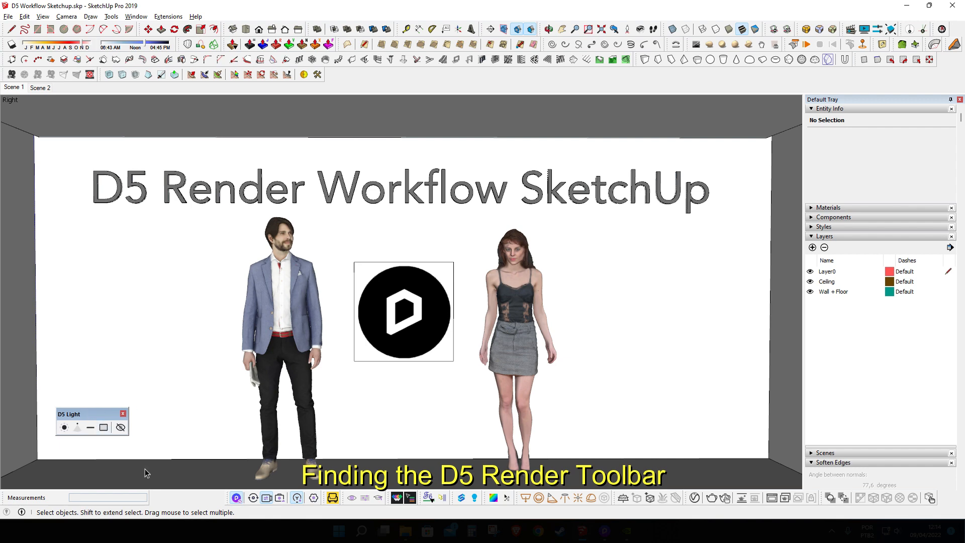
Step: Rearrange the D5 toolbars so the D5 Light tools are docked directly beside the main D5 Render tools
drag(225, 497, 173, 495)
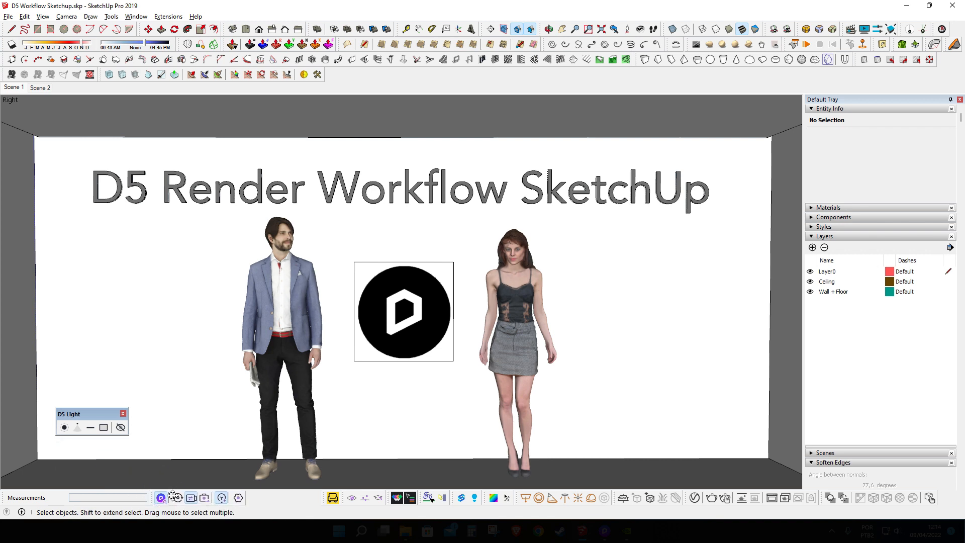
drag(77, 438, 269, 507)
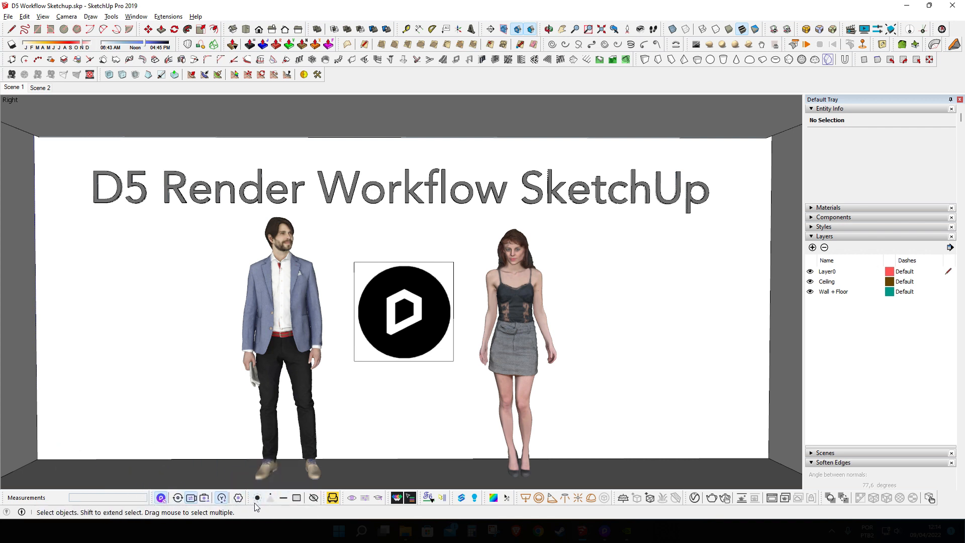
Step: Insert a D5 strip light on the wall near the ceiling edge above the title text and rotate it 90 degrees parallel to the wall
click(285, 499)
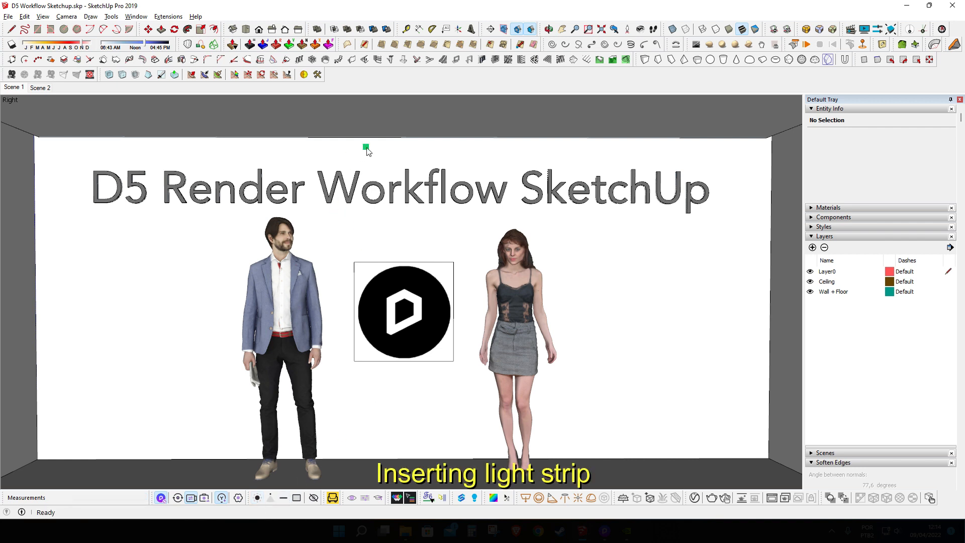
click(406, 148)
scroll(402, 160, up, 3)
mouse_move(412, 165)
middle_down()
mouse_move(454, 129)
mouse_move(408, 153)
middle_up()
key(space)
click(405, 143)
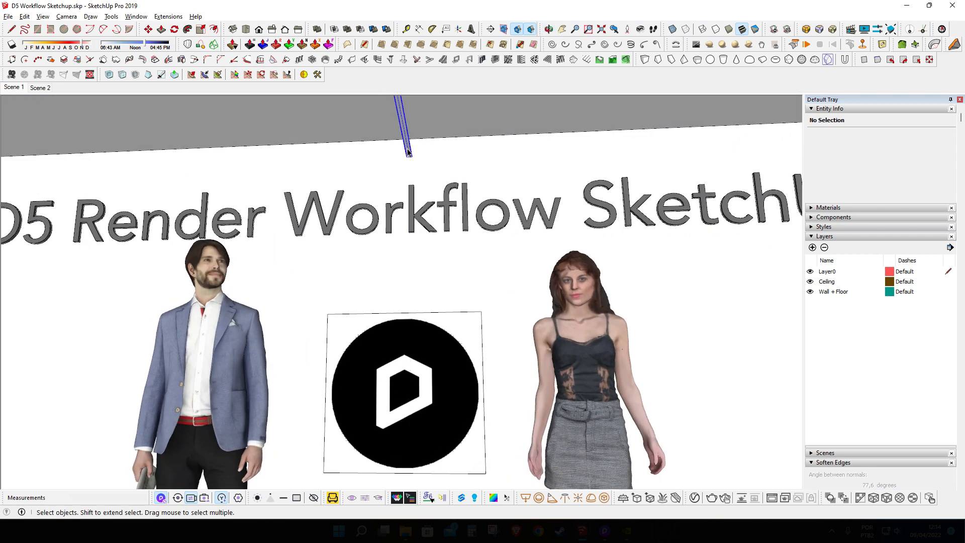
key(q)
click(457, 138)
text(90)
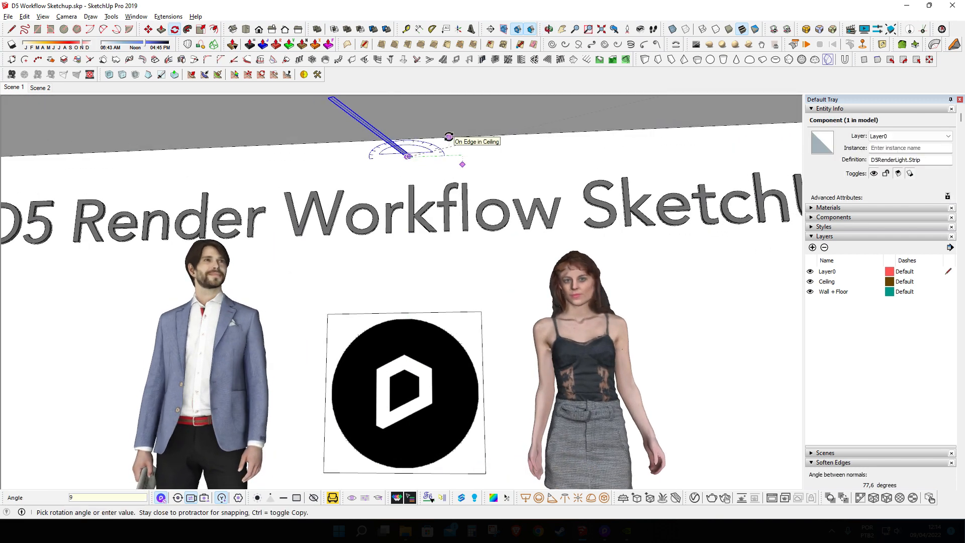
key(Return)
Step: Move the strip light by its midpoint up to the edge where the title wall meets the ceiling
middle_drag(352, 138, 379, 146)
scroll(302, 157, up, 2)
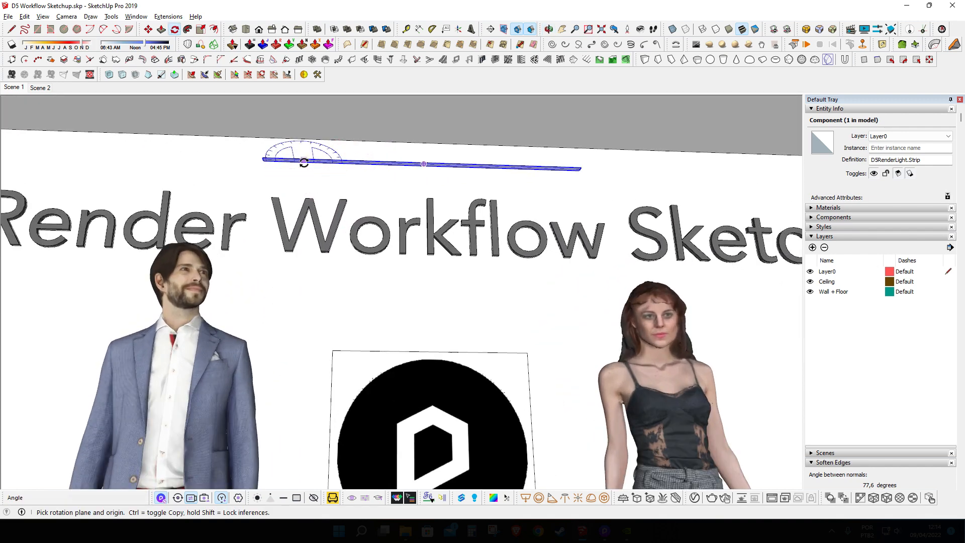
key(m)
click(425, 160)
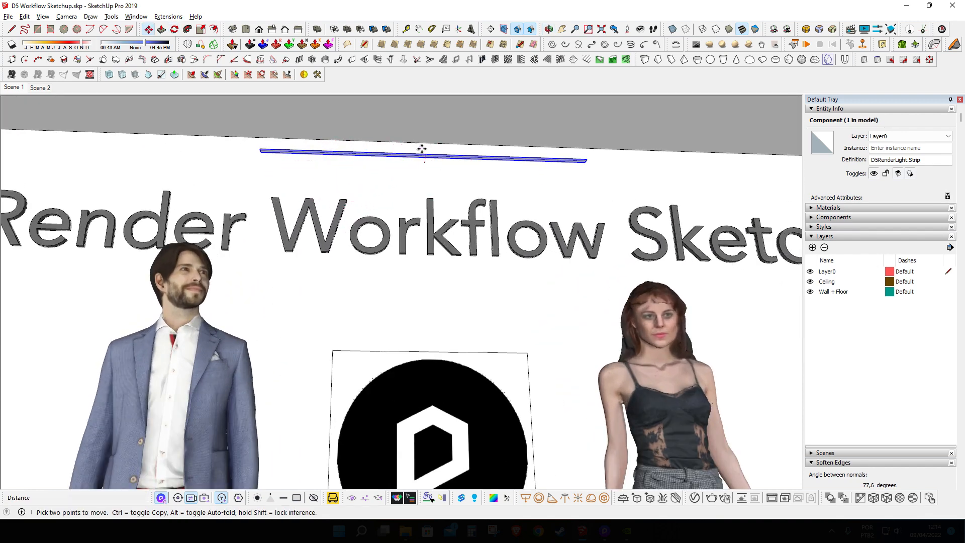
scroll(408, 172, down, 2)
click(379, 137)
Step: Scale the strip light along its length by a factor of about 3,76 so it runs along the wall's ceiling edge
middle_drag(379, 138, 446, 164)
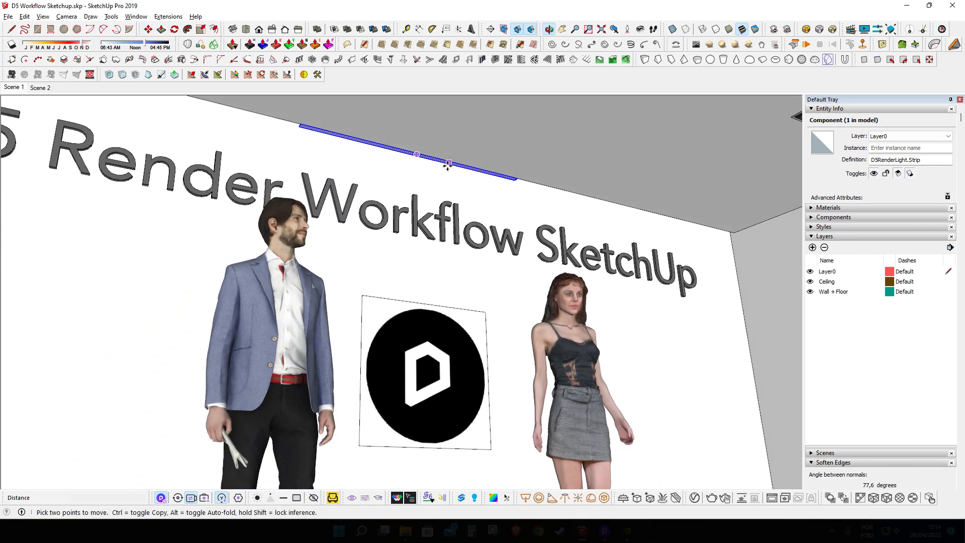
key(s)
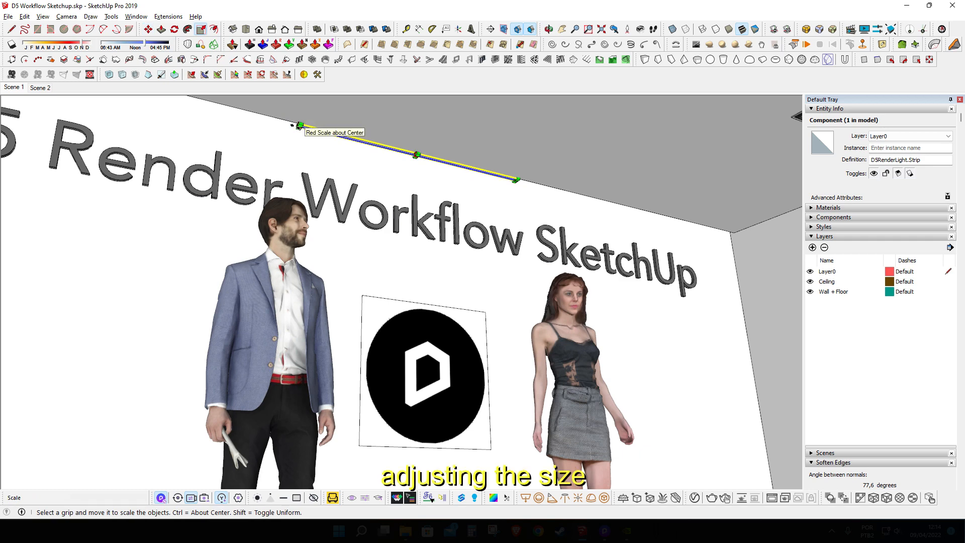
drag(300, 124, 10, 119)
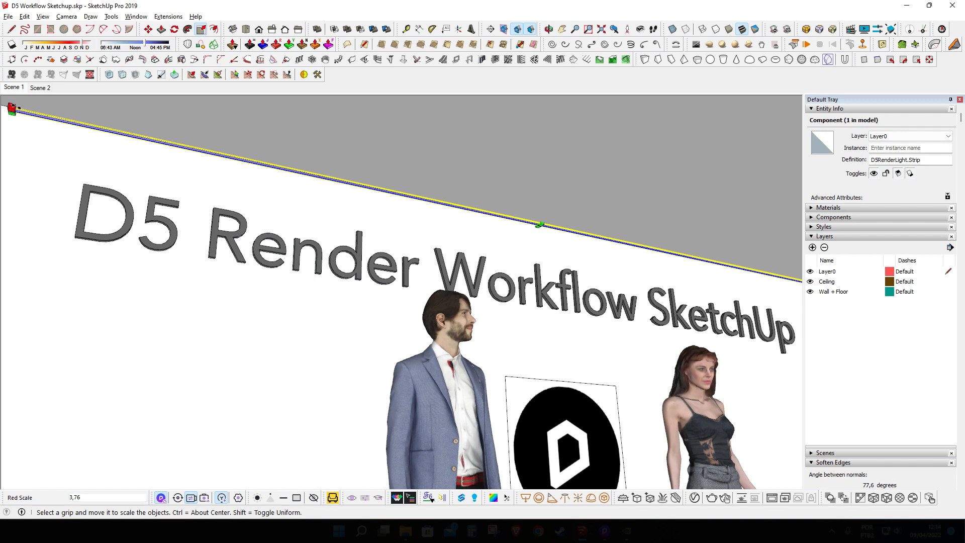
Step: Adjust the position of the stretched strip light at the ceiling edge with a short move
scroll(275, 262, down, 2)
middle_drag(416, 264, 261, 240)
key(m)
click(470, 252)
click(466, 274)
key(space)
Step: Inside the left ceiling lamp component, insert a D5 spot light at the lamp and aim it straight down
click(15, 88)
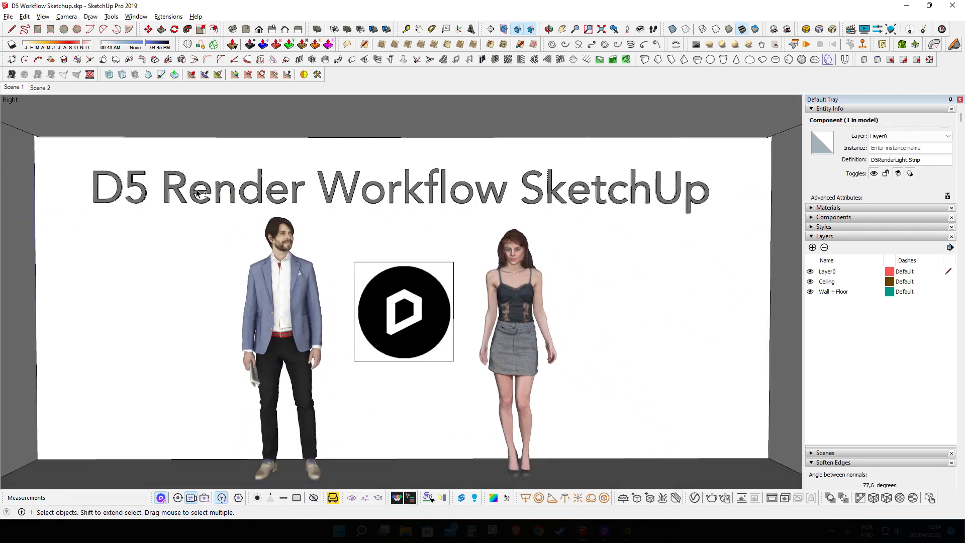
middle_drag(197, 193, 280, 222)
click(233, 158)
middle_drag(398, 213, 152, 180)
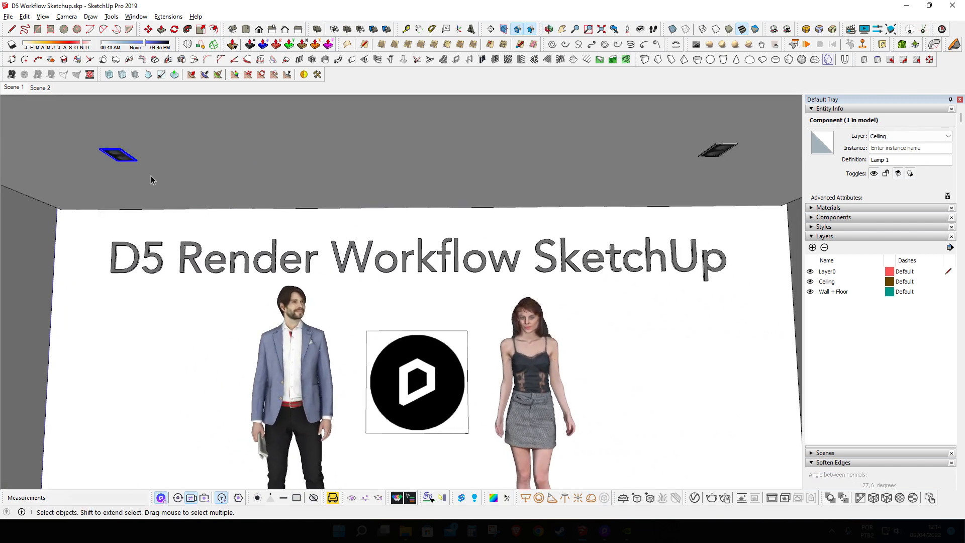
double_click(126, 160)
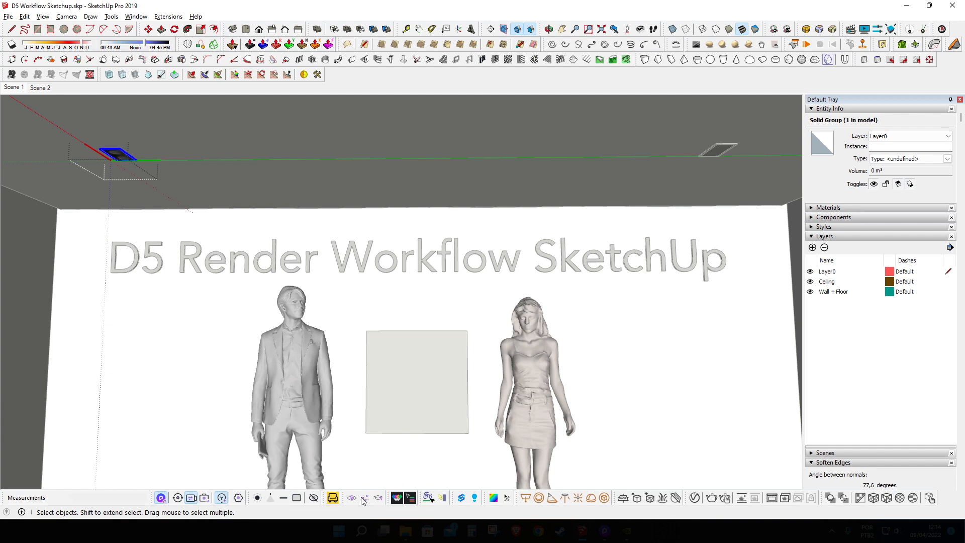
click(270, 498)
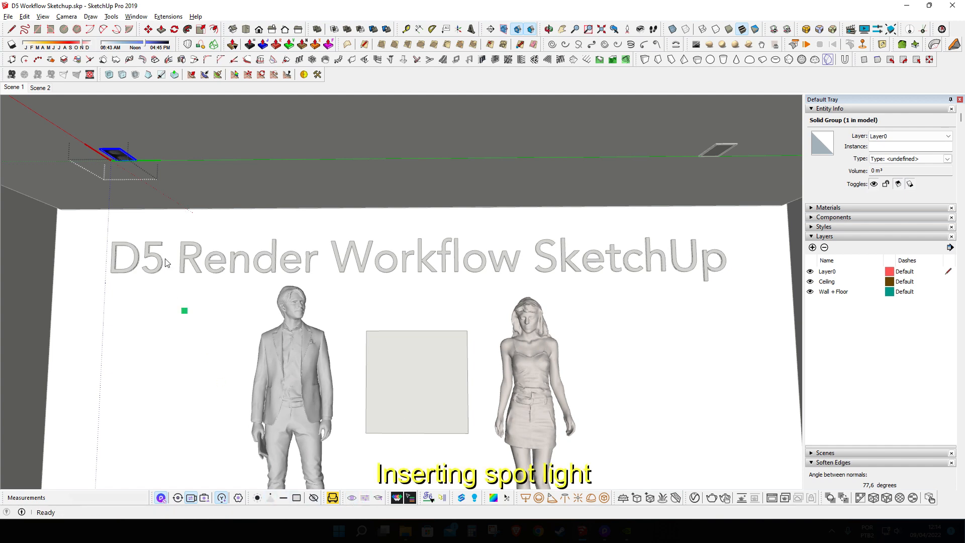
scroll(119, 159, up, 5)
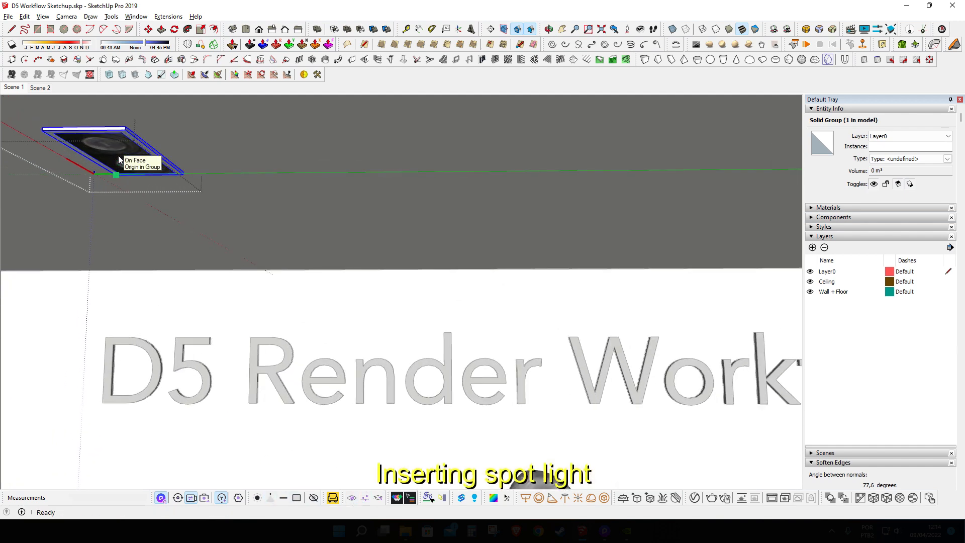
scroll(120, 158, down, 5)
click(129, 156)
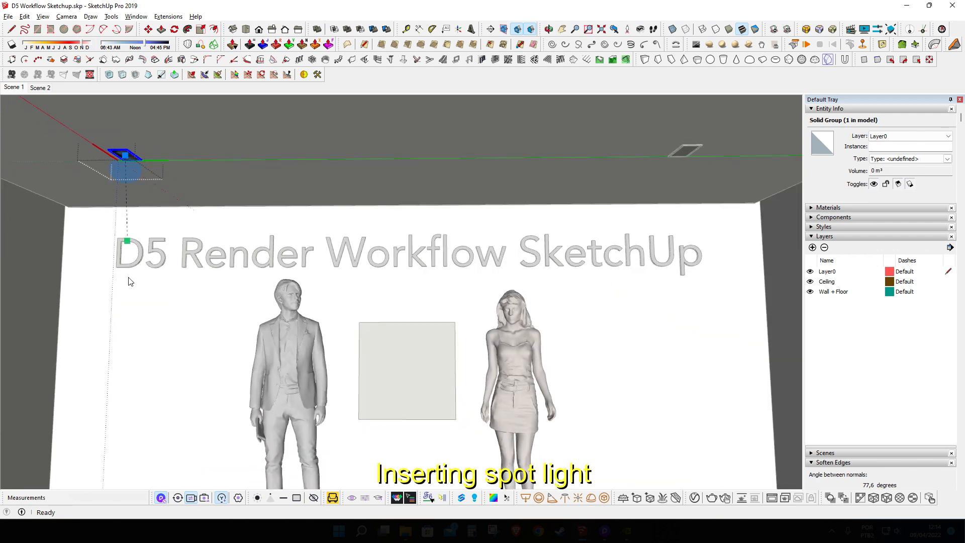
click(114, 447)
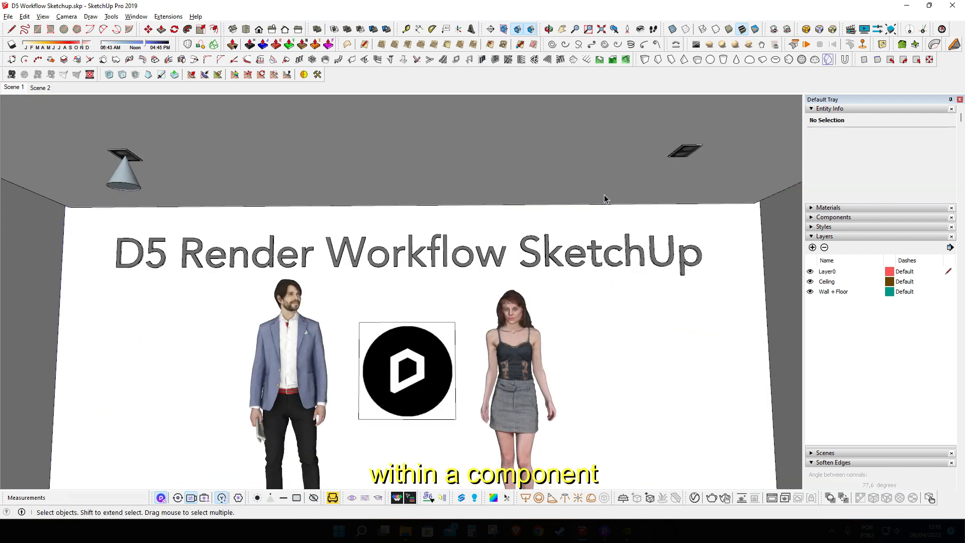
Step: Replace the right ceiling lamp with a copy of the left lamp and its spot light, placed 3,60 m along the green axis
click(686, 152)
key(Delete)
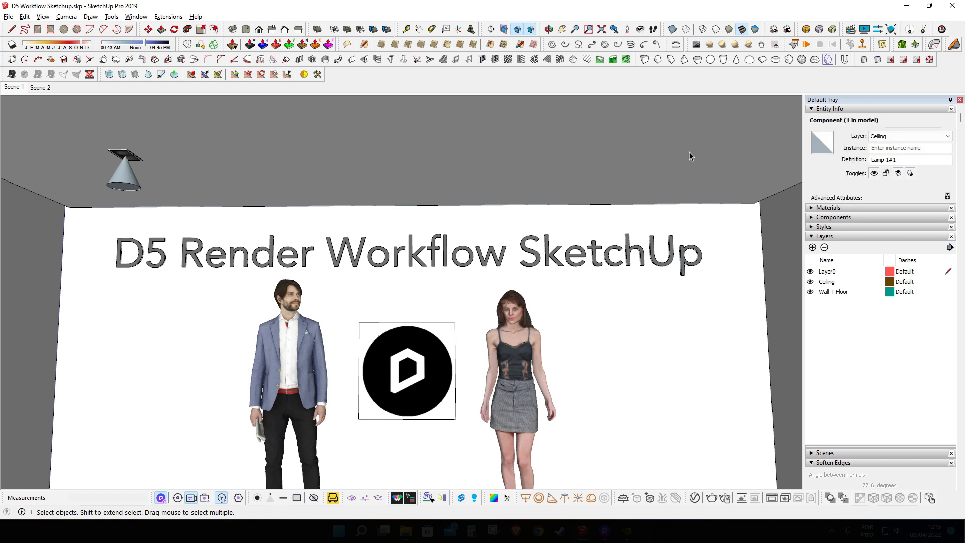
click(123, 158)
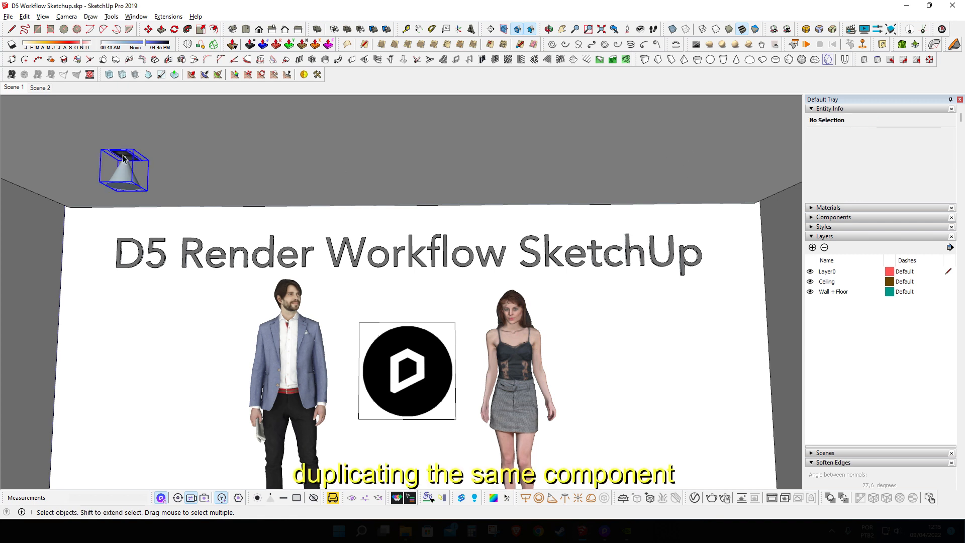
key(m)
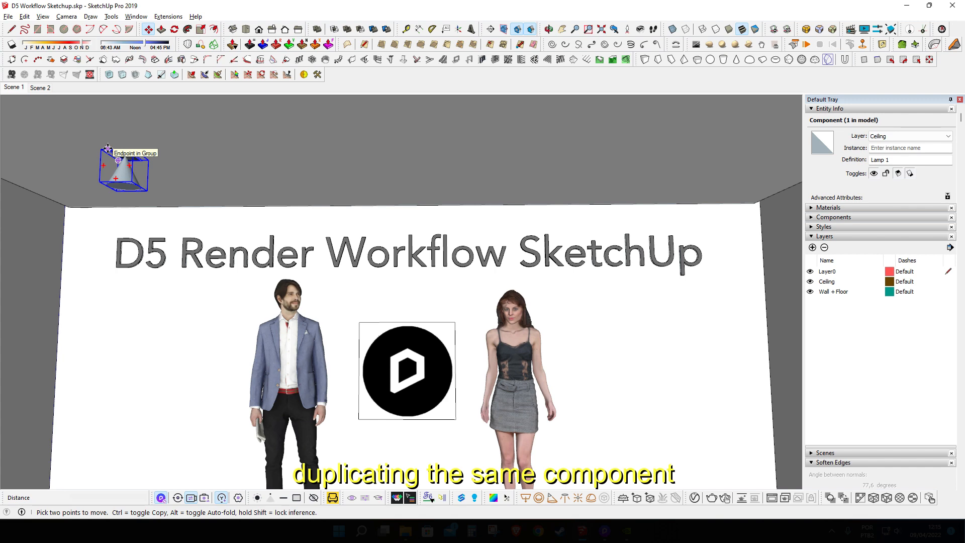
click(107, 149)
key(ctrl)
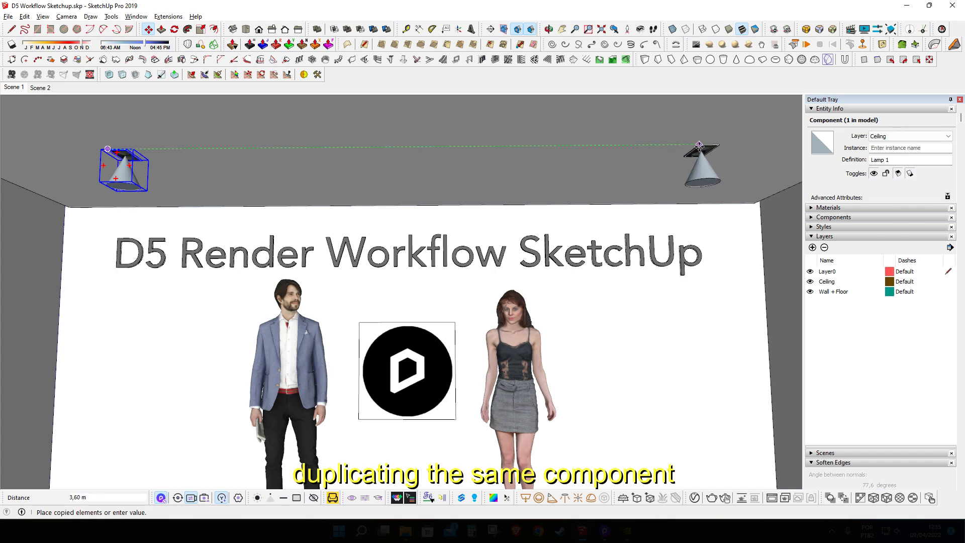
click(699, 145)
key(space)
Step: Try moving the spot light sideways inside the left lamp component
middle_drag(625, 190, 593, 205)
double_click(89, 203)
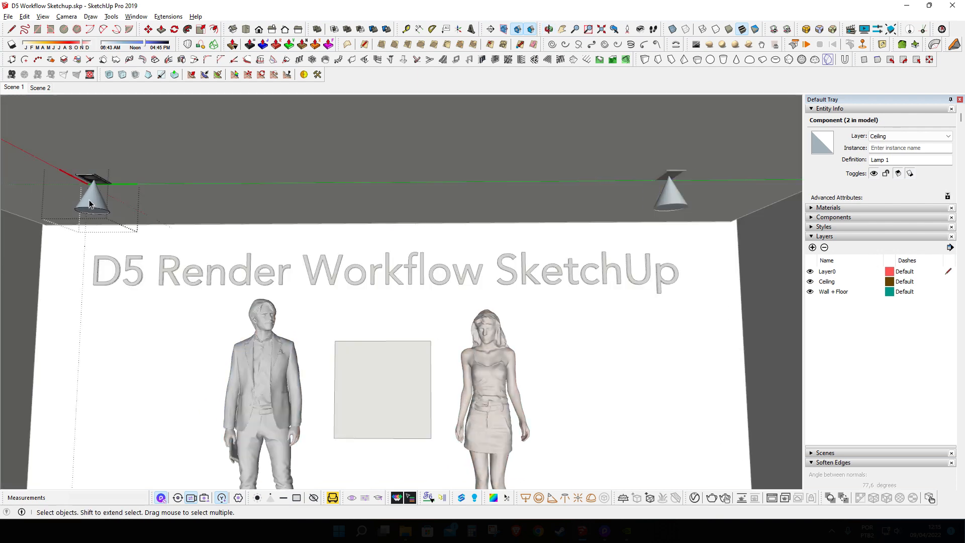
click(89, 204)
key(m)
click(166, 198)
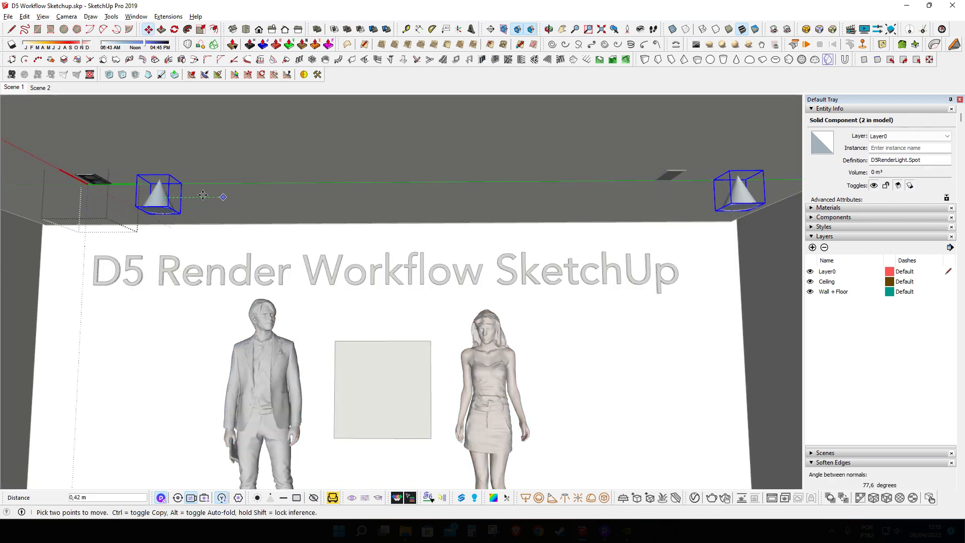
click(133, 197)
key(space)
click(27, 104)
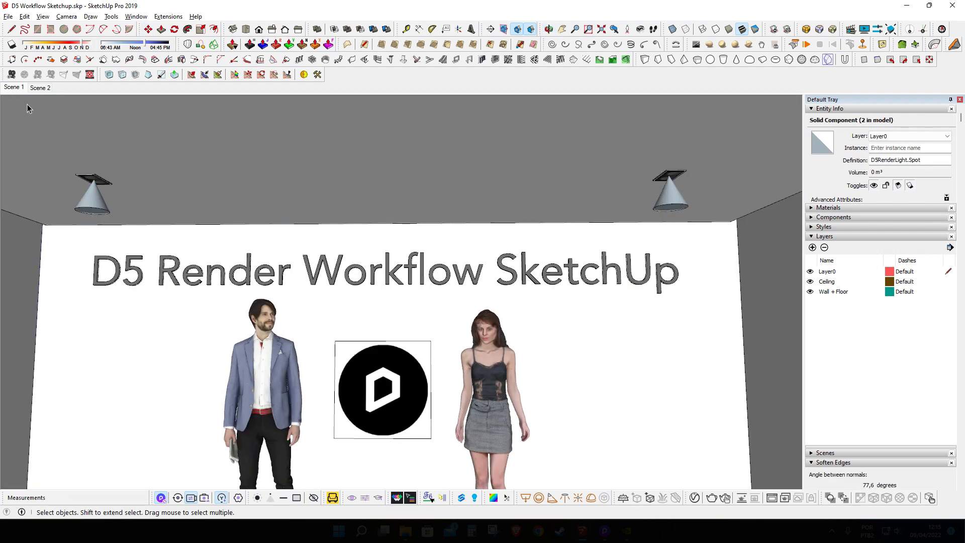
Step: In the Scene 2 view, insert a D5 rectangular light near the upper left corner of the blank wall, aimed downward, and select it
click(20, 90)
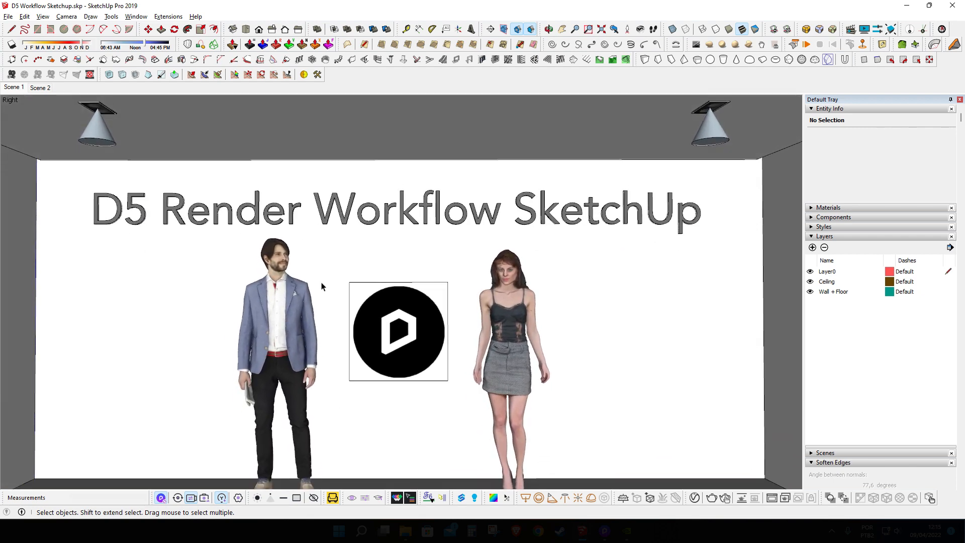
click(40, 87)
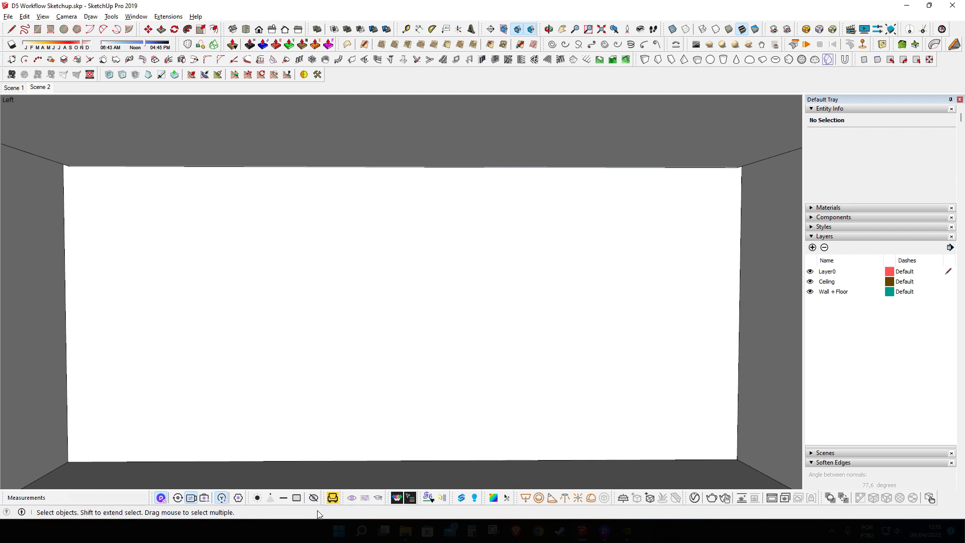
click(296, 498)
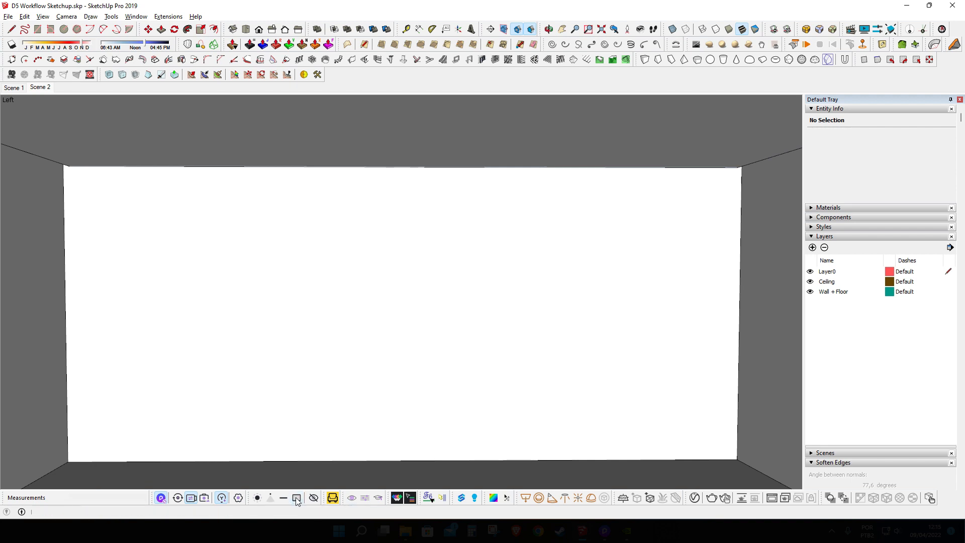
click(94, 198)
click(94, 361)
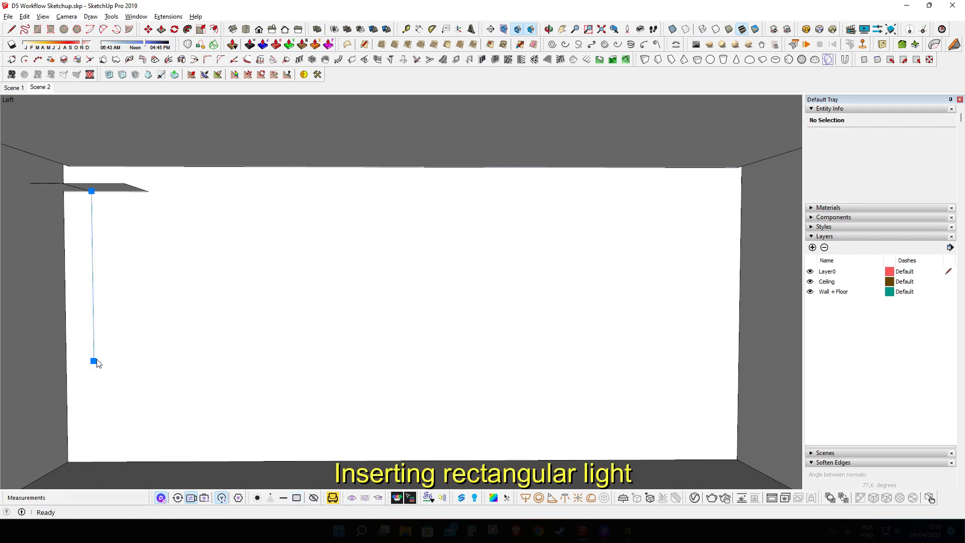
key(space)
click(92, 193)
key(m)
click(170, 205)
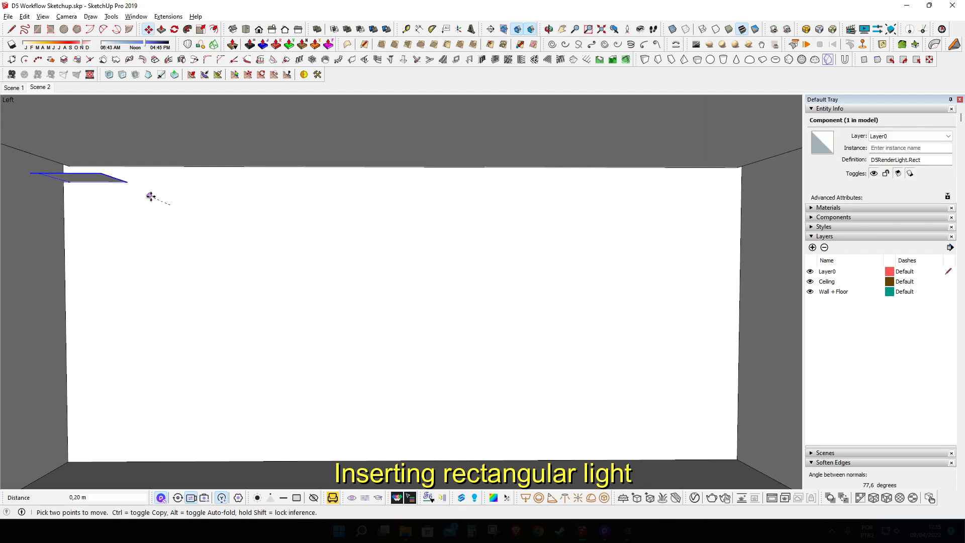
key(space)
key(m)
click(104, 140)
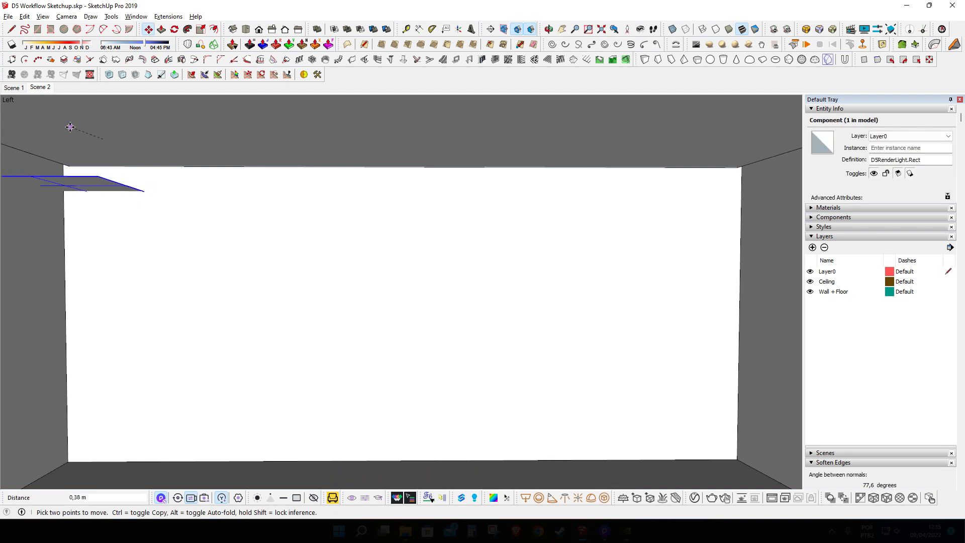
key(space)
Step: Move the rectangular light out from the blank wall, just below the ceiling
key(m)
click(55, 160)
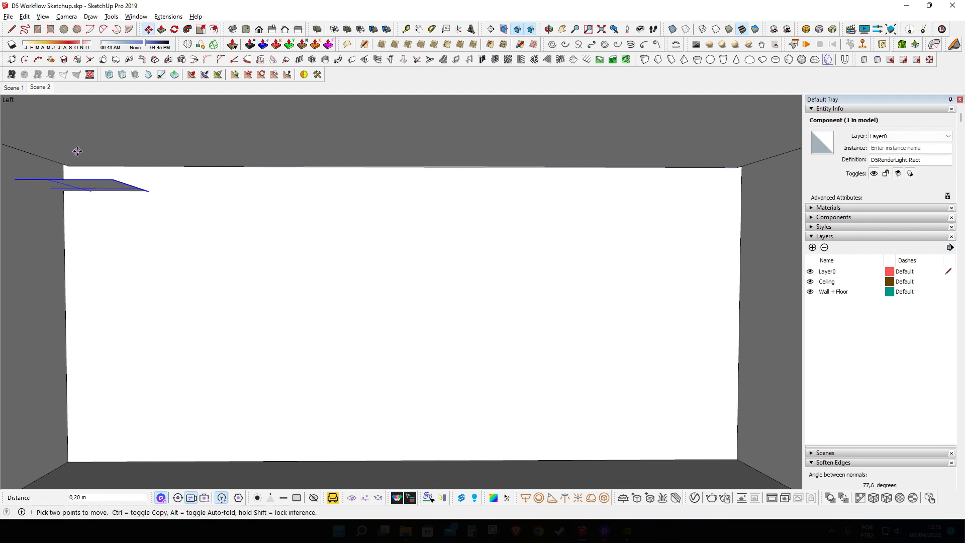
click(20, 152)
key(space)
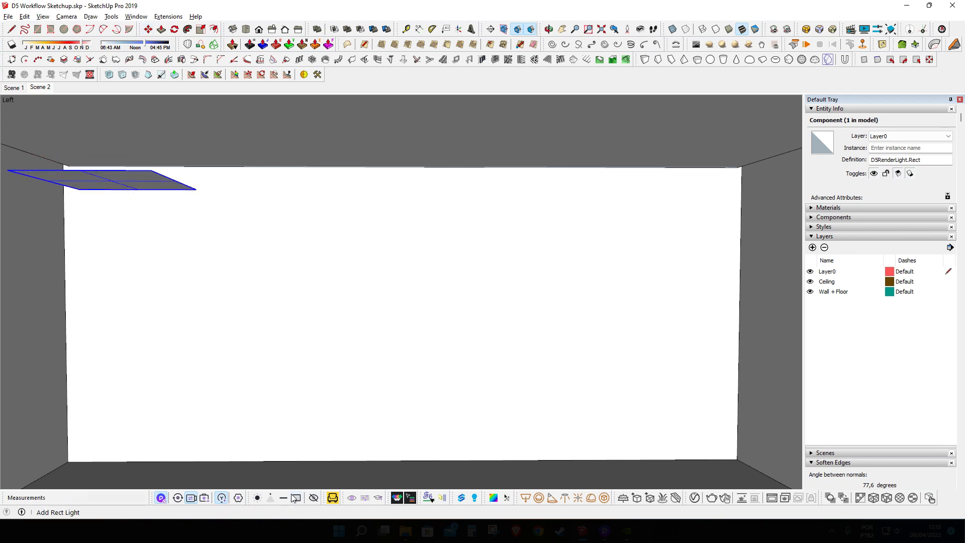
Step: Insert a D5 point light near the upper right corner of the blank wall and move it closer to that corner
click(258, 498)
click(693, 220)
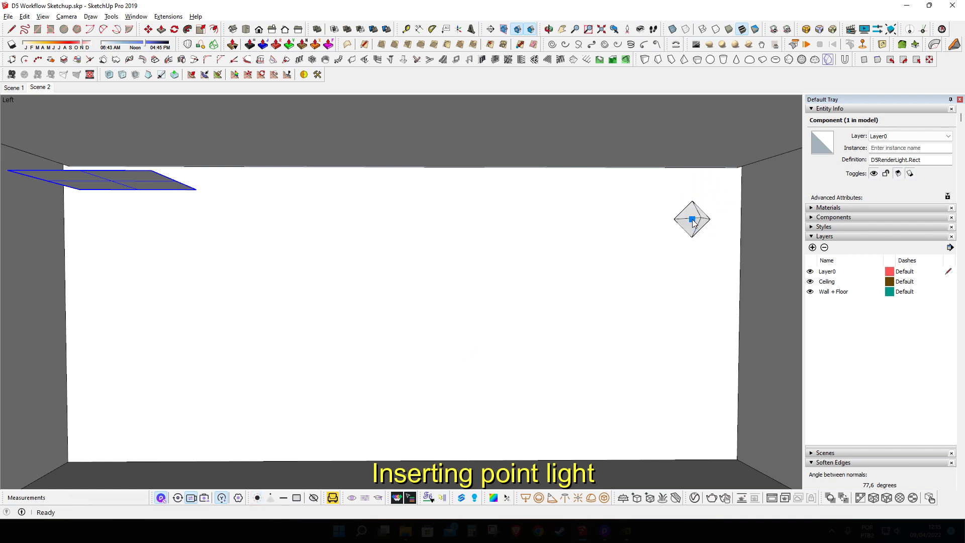
click(699, 219)
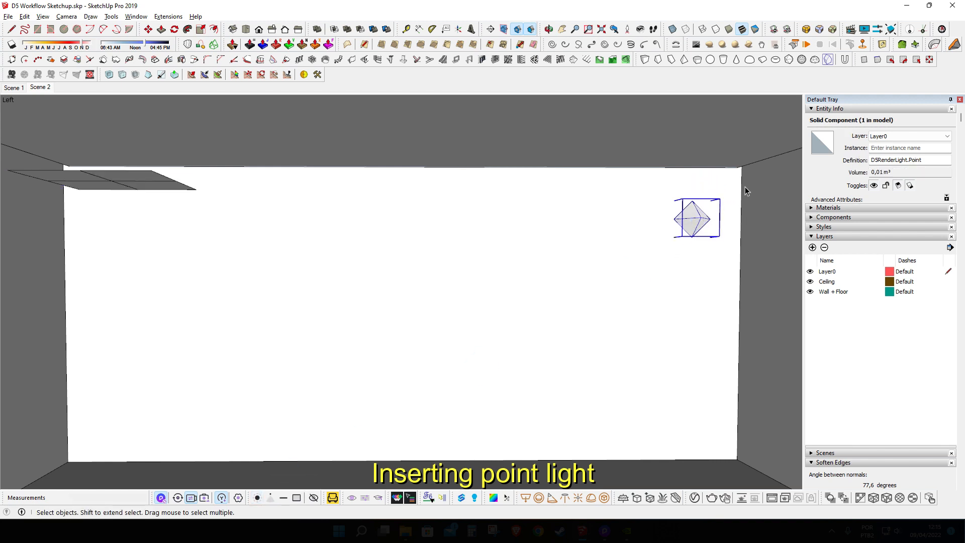
key(m)
click(741, 167)
click(763, 158)
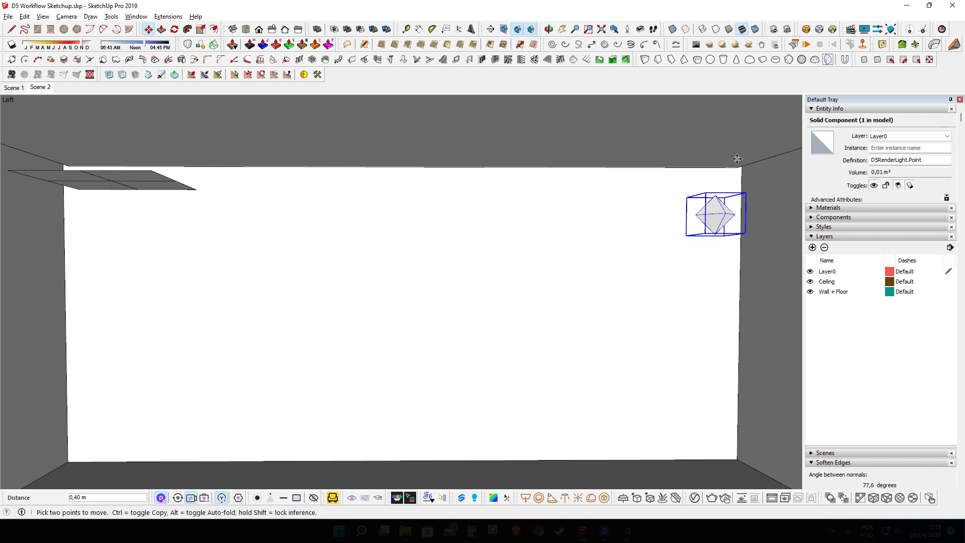
Step: Undo the last point light move and return to the Scene 1 view
key(ctrl+z)
key(space)
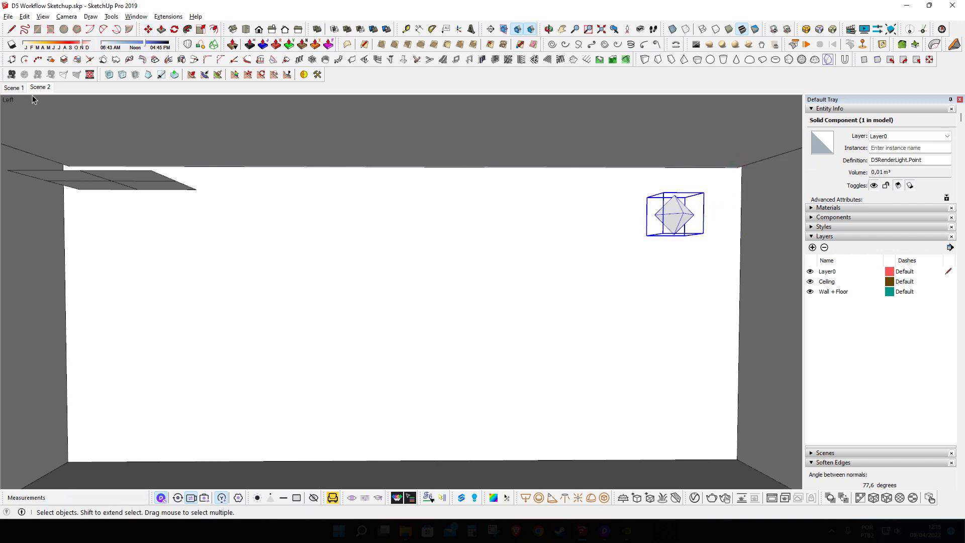
click(15, 89)
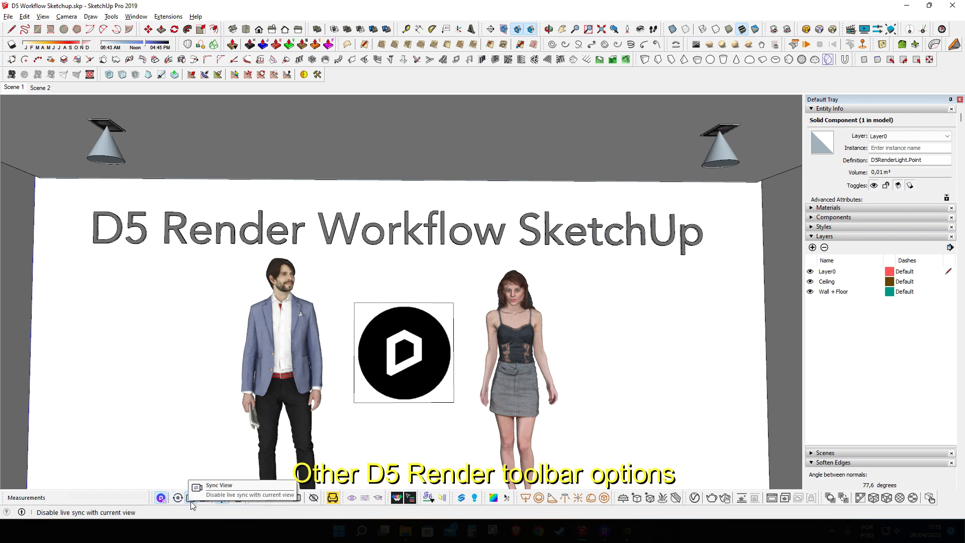
Step: Toggle the D5 Light tools off and on, and view the D5 Converter textures folder setting without altering it
click(220, 500)
click(221, 499)
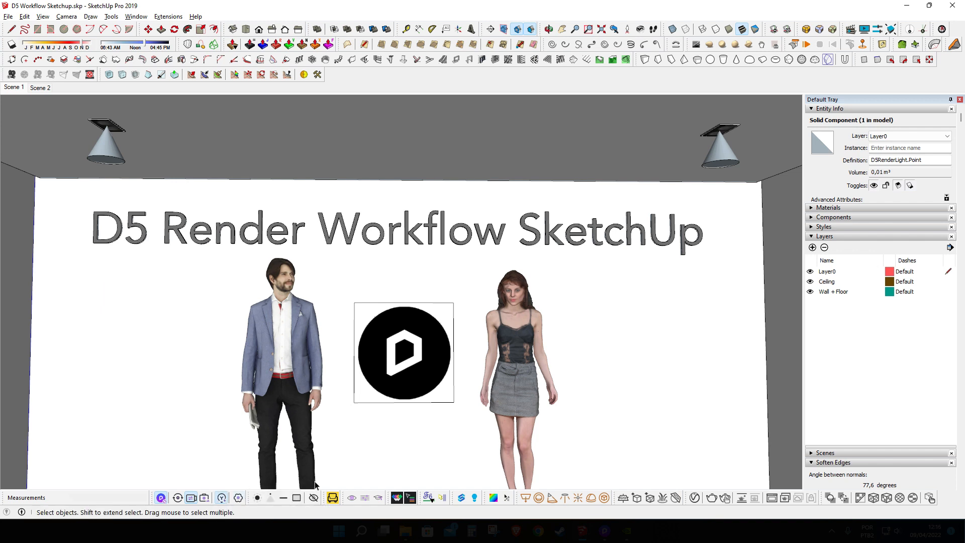
click(239, 498)
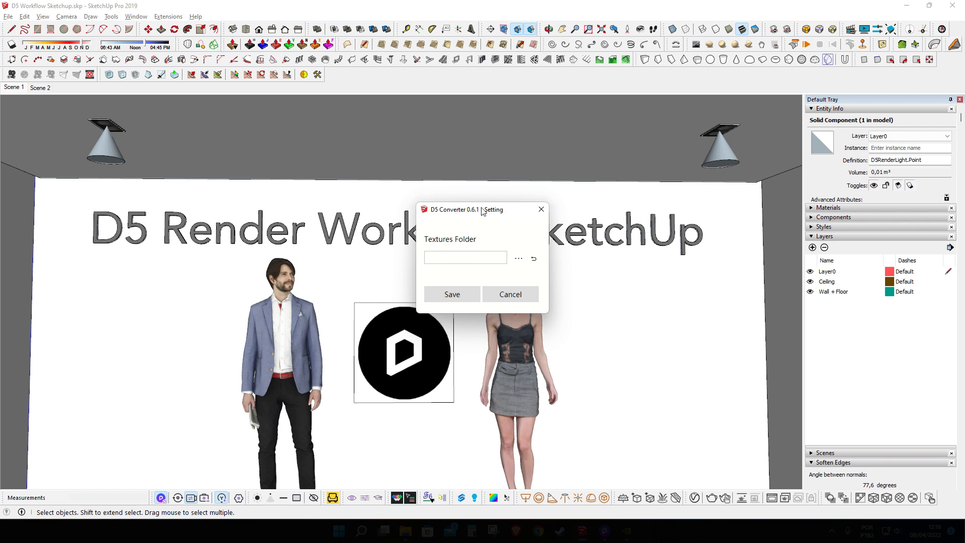
click(539, 214)
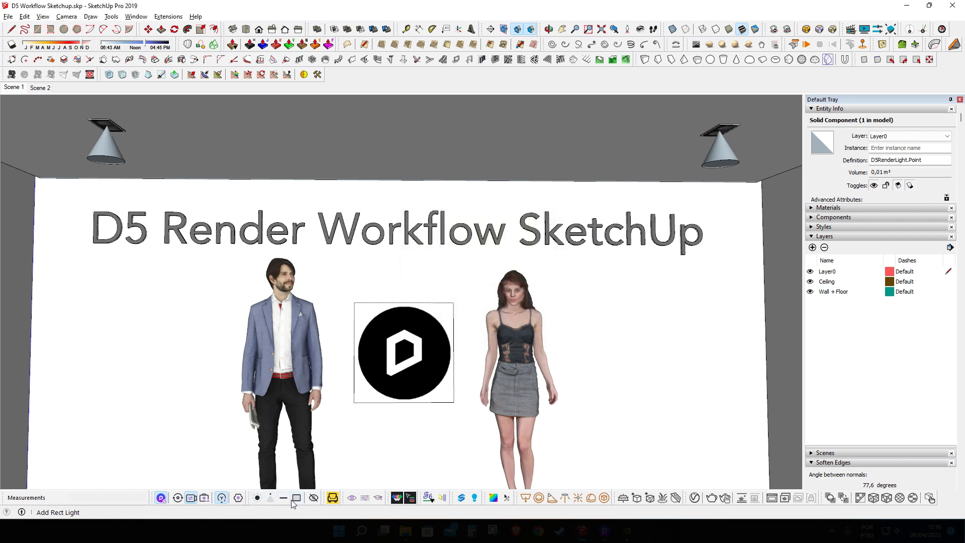
Step: Hide all D5 lights and show them again in both the Scene 1 and Scene 2 views
click(313, 499)
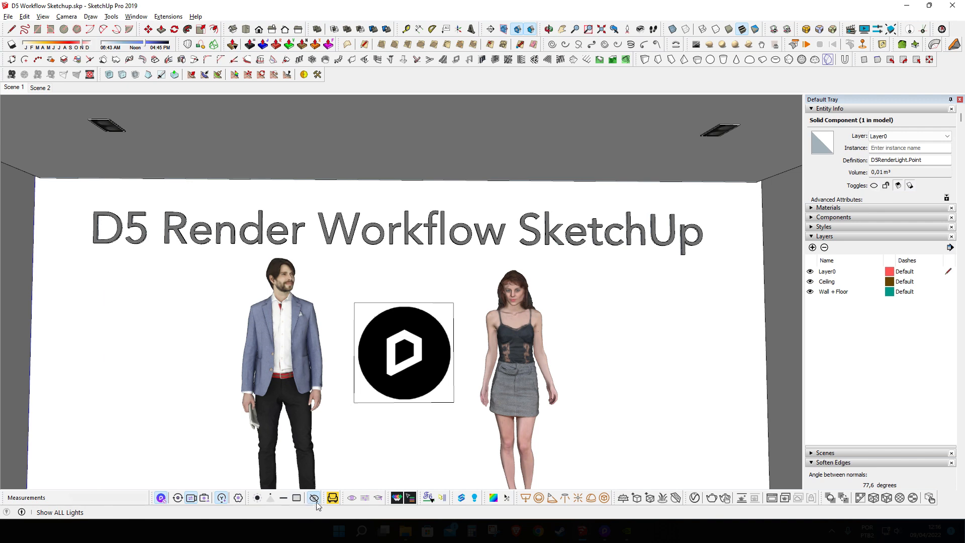
click(313, 499)
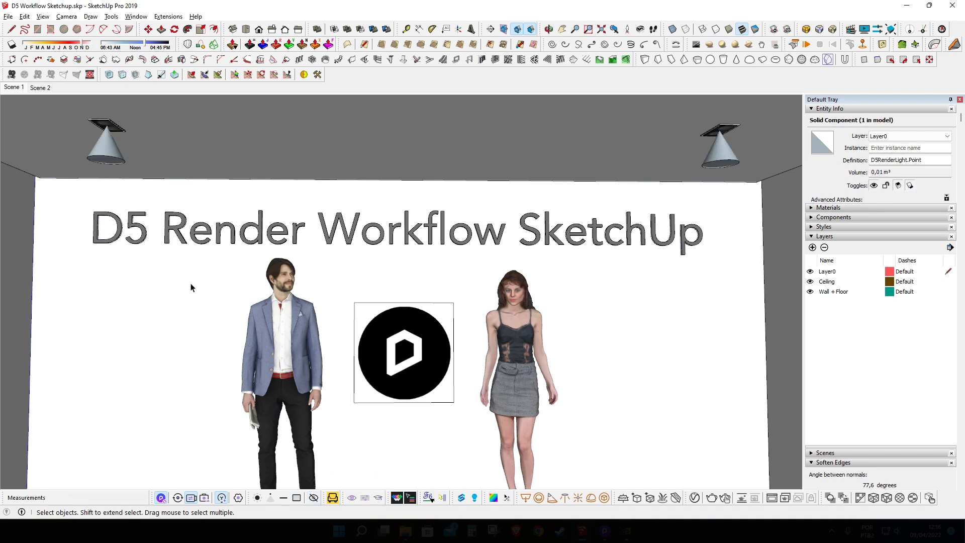
click(47, 91)
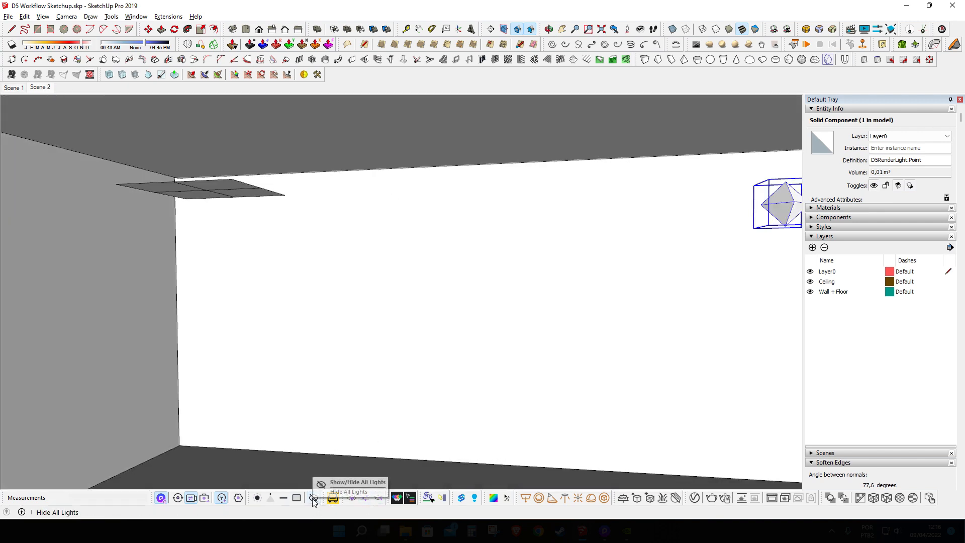
click(314, 498)
click(314, 498)
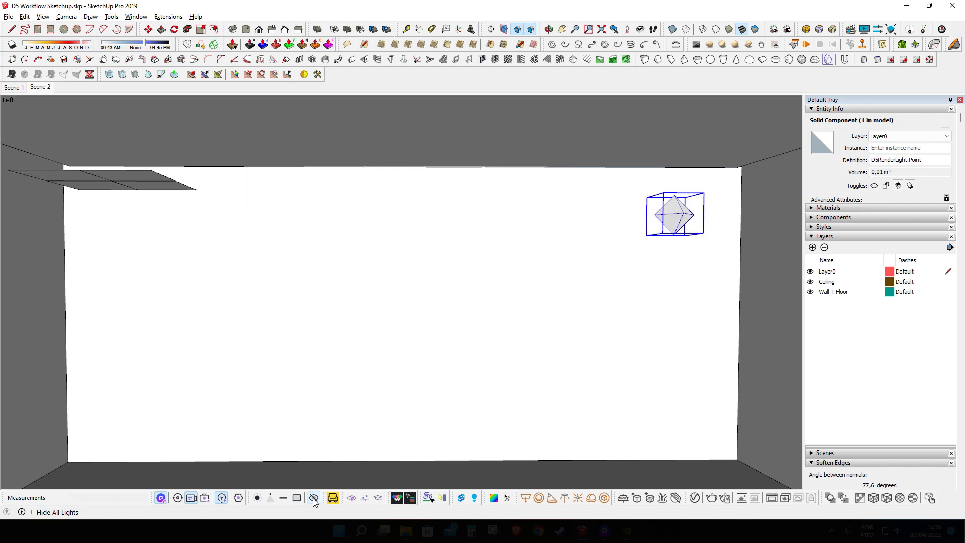
Step: Back in the Scene 1 view, purge unused components, layers, materials and styles with a report, and save the model
click(19, 90)
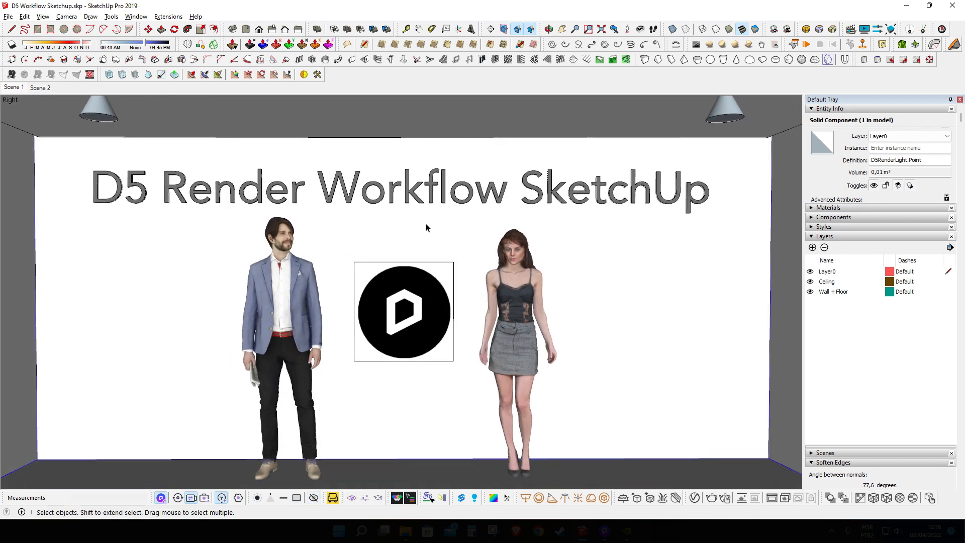
click(427, 228)
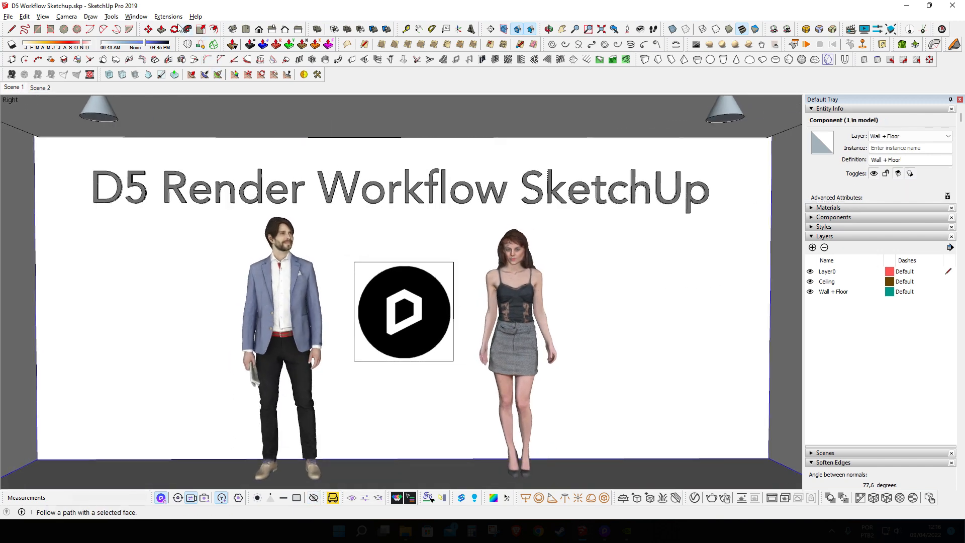
click(168, 17)
click(208, 224)
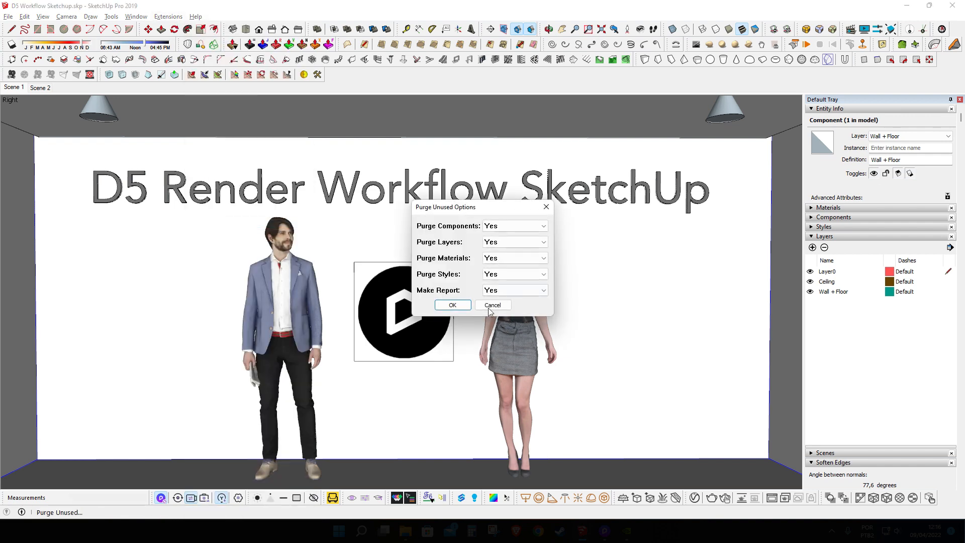
click(447, 303)
click(516, 296)
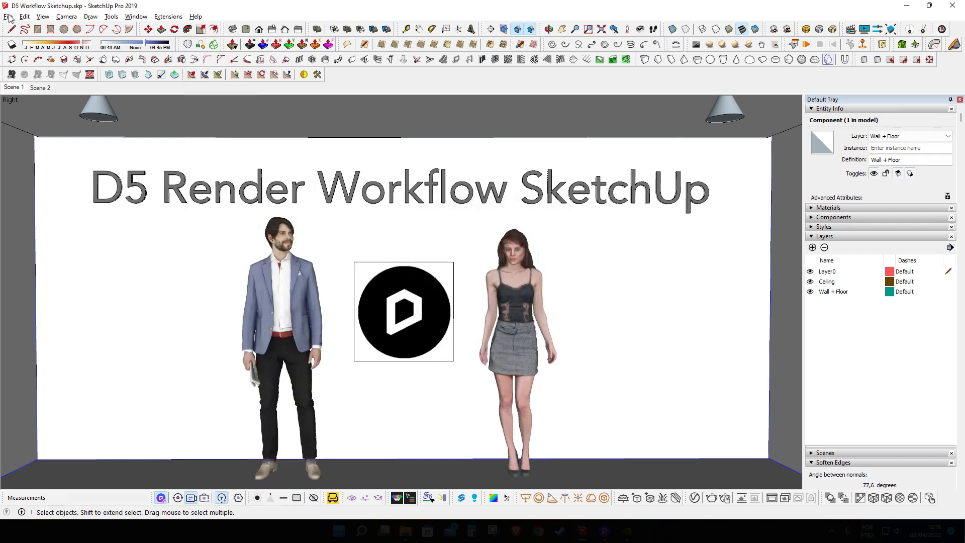
click(8, 16)
click(23, 77)
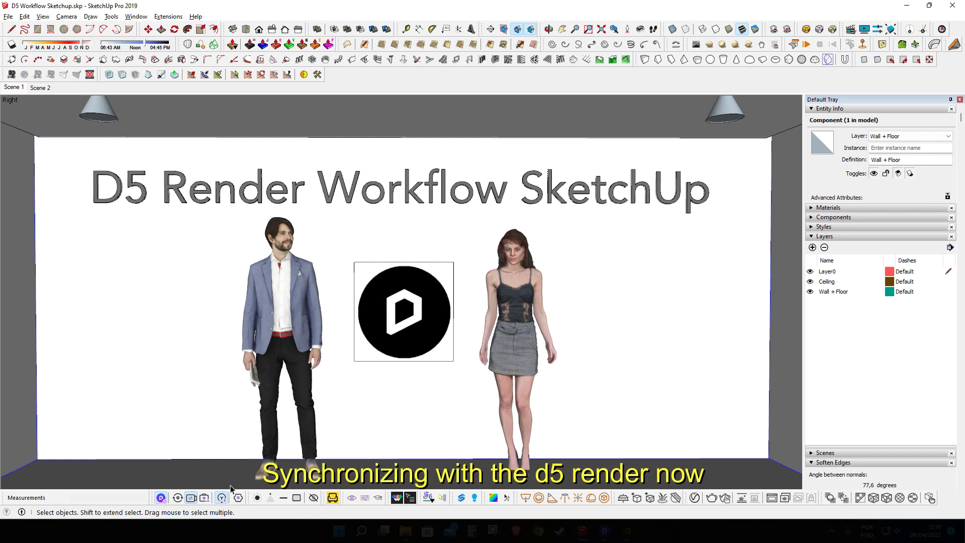
Step: Synchronize the SketchUp model with D5 Render and switch to the D5 Render window
click(178, 497)
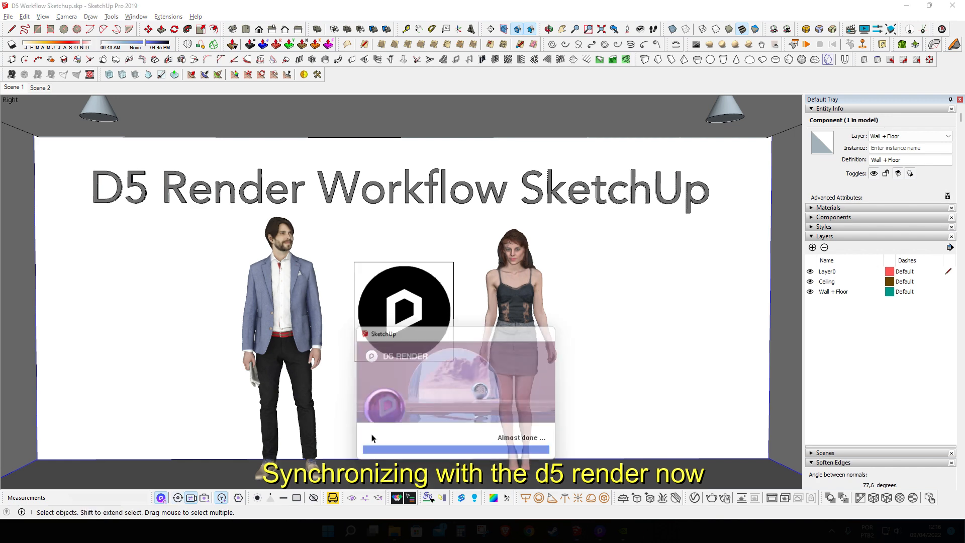
mouse_move(607, 536)
click(598, 481)
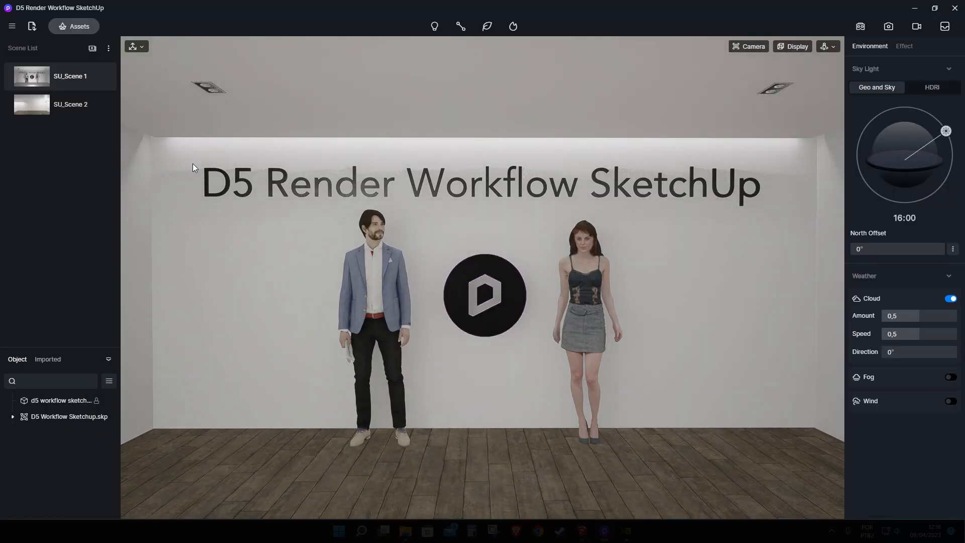
Step: Display the light source markers in the viewport and select the imported lights through the left ceiling spot
click(797, 47)
click(768, 81)
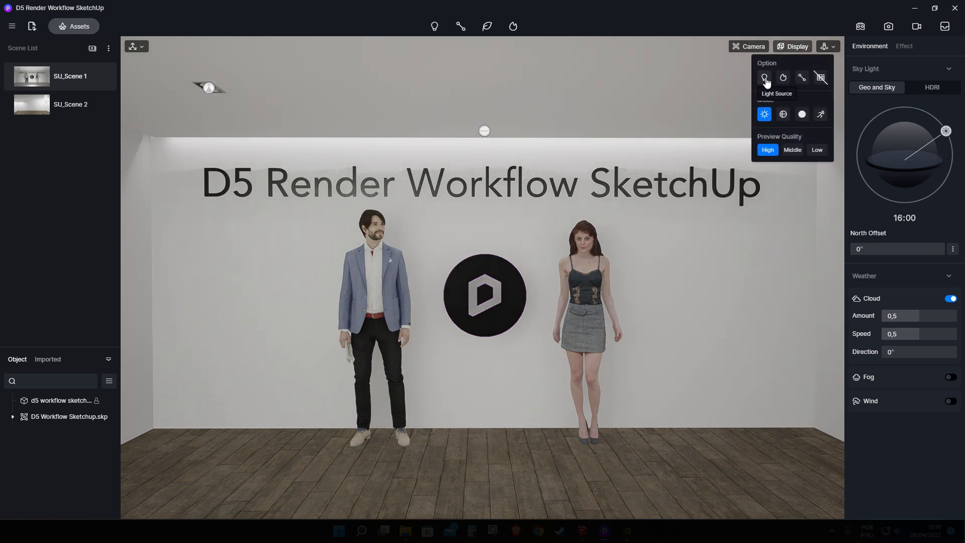
click(208, 91)
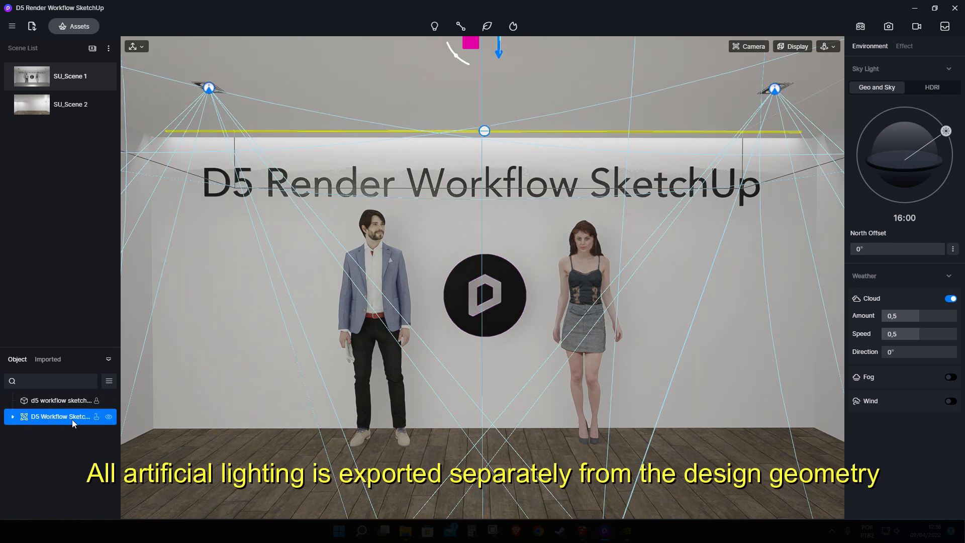
Step: Hide and show the imported light group, and do the same with the room geometry object
click(109, 417)
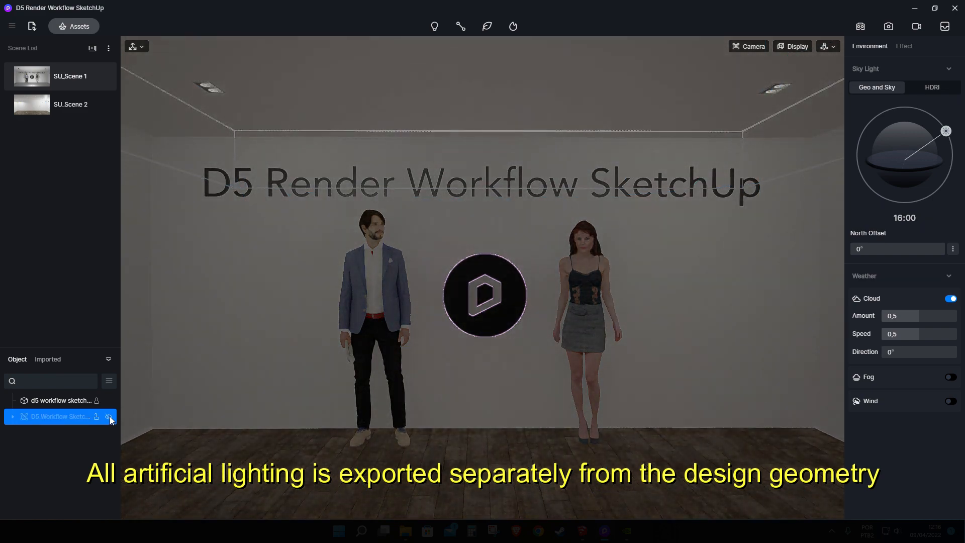
click(109, 417)
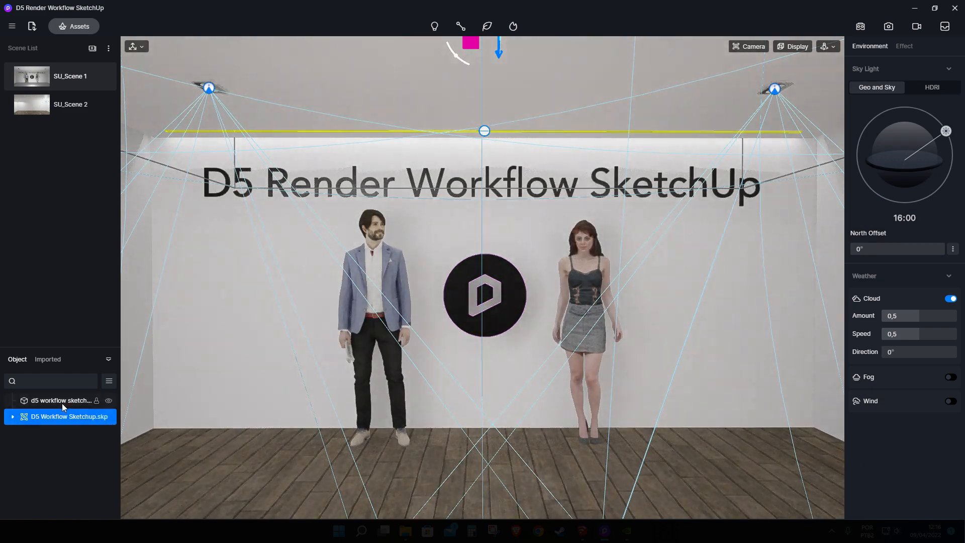
click(62, 403)
click(109, 401)
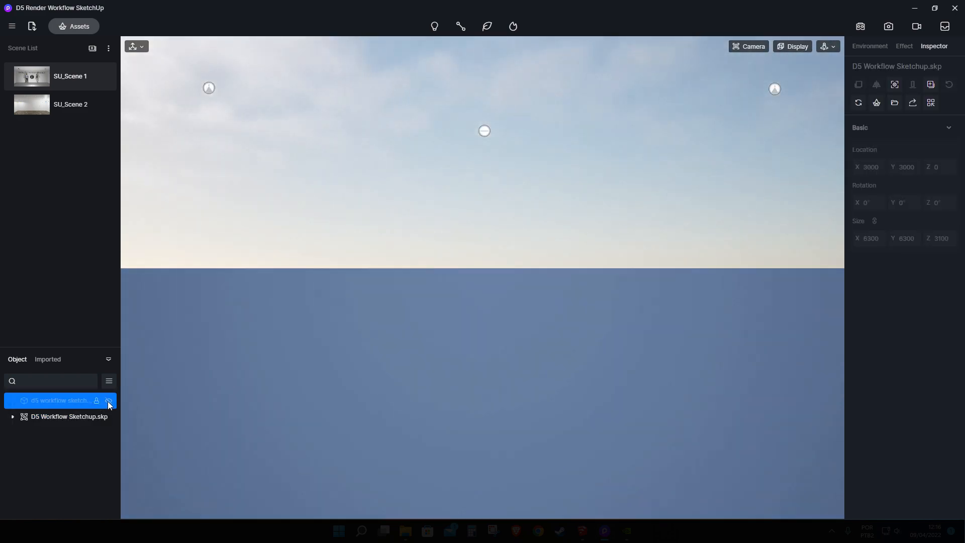
click(109, 401)
Step: Expand the imported light group and set the Spot lights' cone angle to 60
click(13, 418)
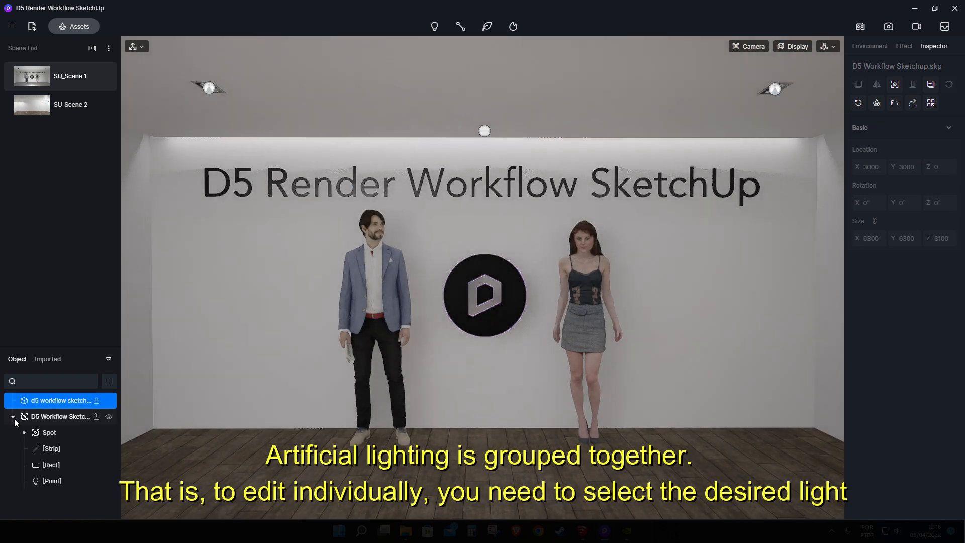
click(66, 433)
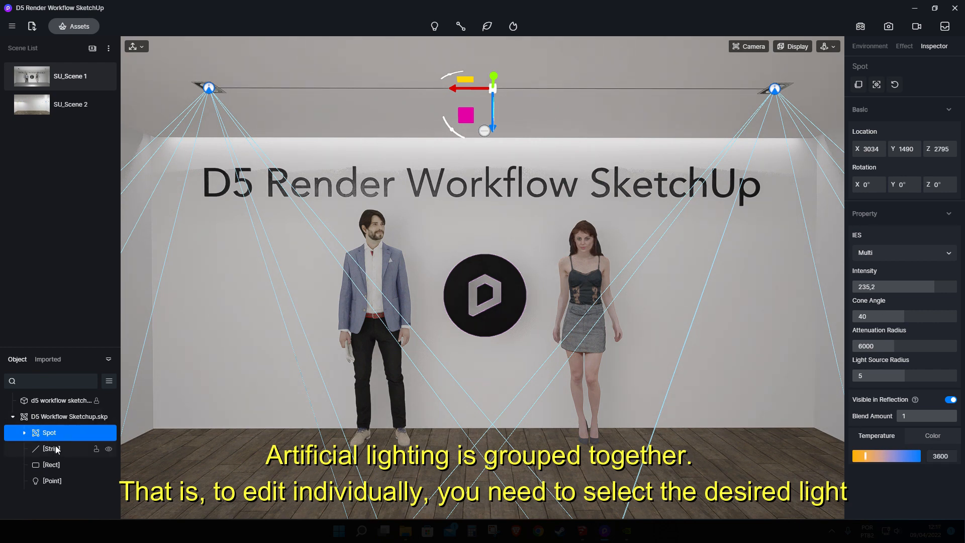
click(909, 313)
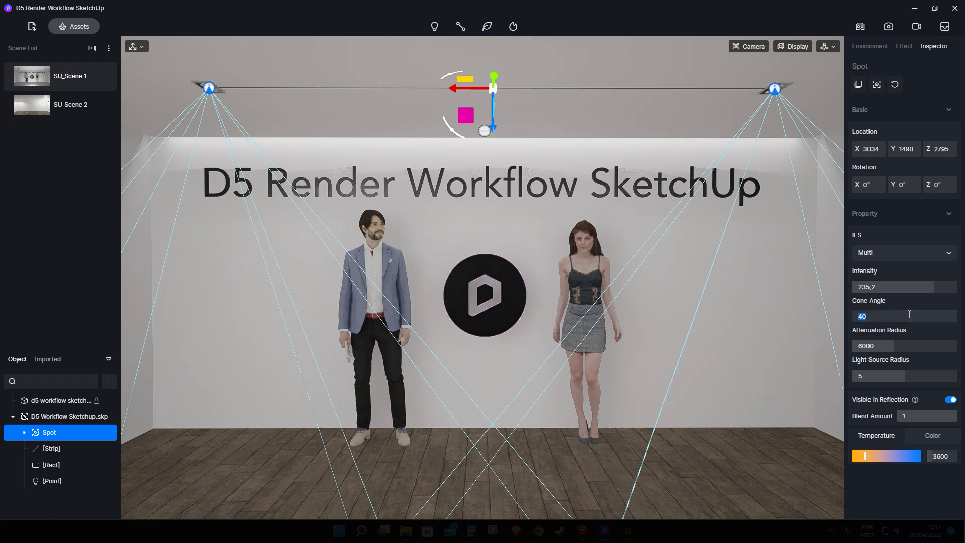
key(Return)
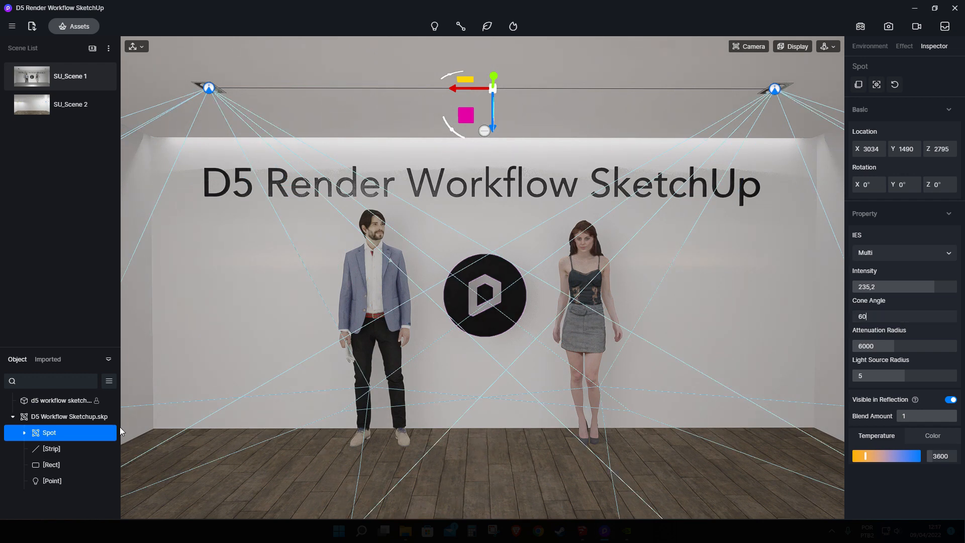
Step: Give the Strip light a saturated blue-violet colour with HSV values 250, 100, 94
click(45, 450)
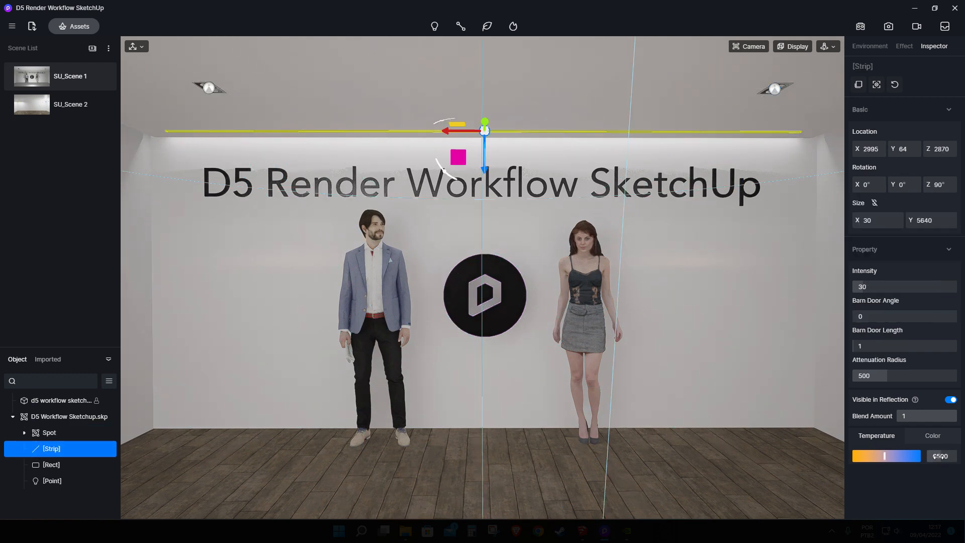
click(940, 436)
click(861, 456)
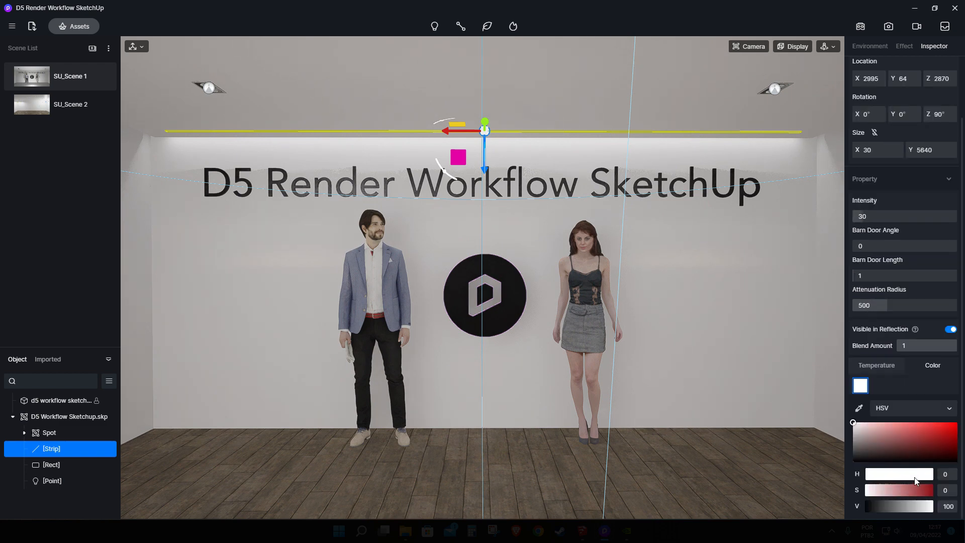
click(926, 431)
click(912, 474)
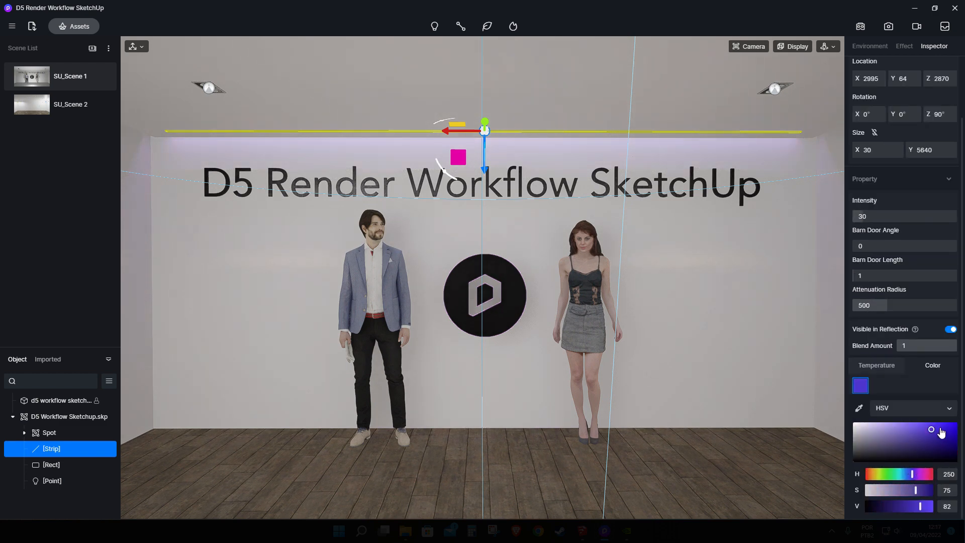
click(956, 425)
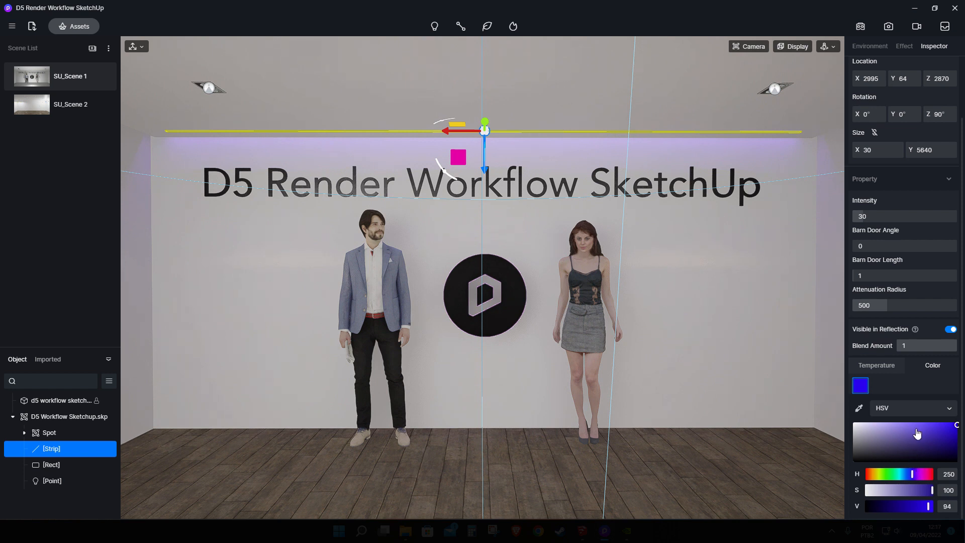
click(904, 391)
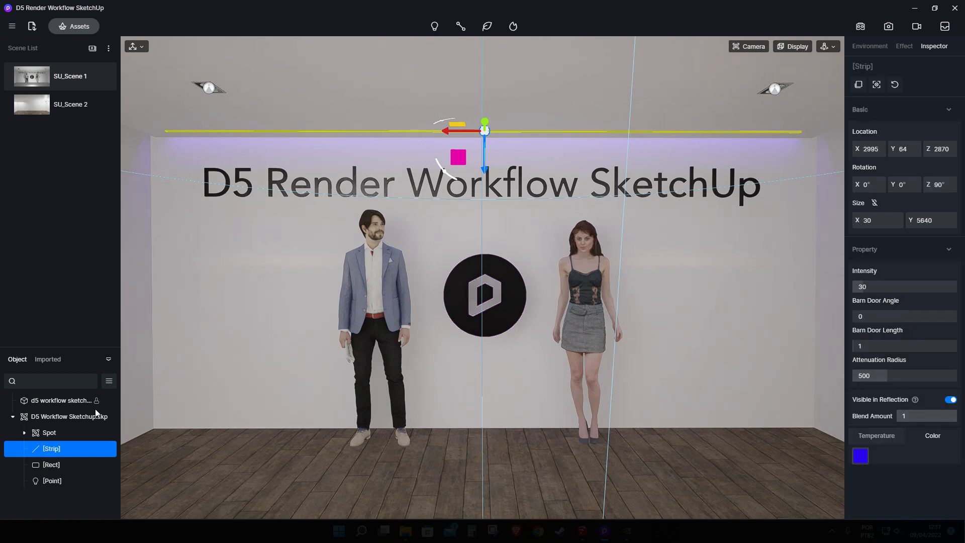
Step: In the SU_Scene 2 view, move the Rect light forward and up towards the ceiling, to about X 5019, Y 4774, Z 2783
click(54, 467)
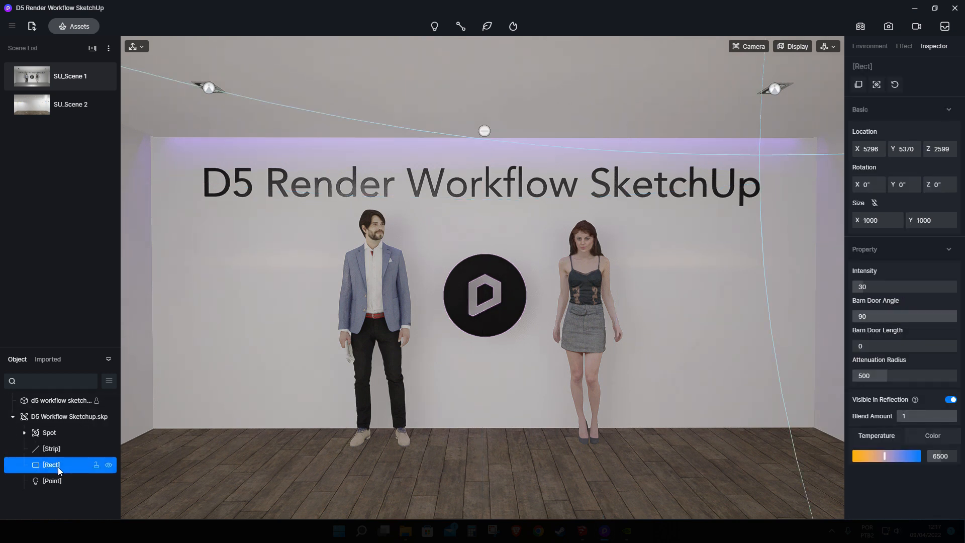
click(65, 104)
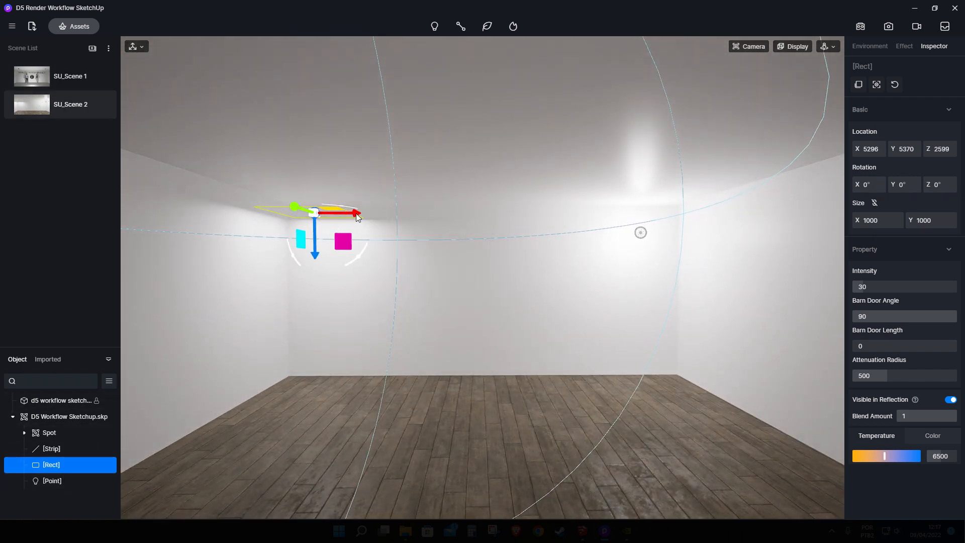
mouse_move(358, 218)
mouse_down()
mouse_move(399, 216)
mouse_move(360, 215)
mouse_up()
drag(302, 205, 278, 195)
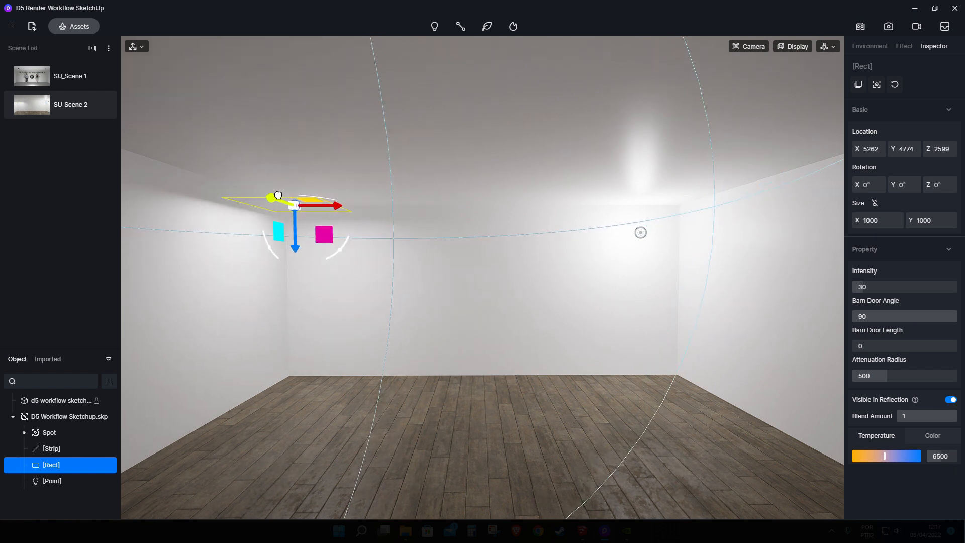
drag(336, 206, 360, 207)
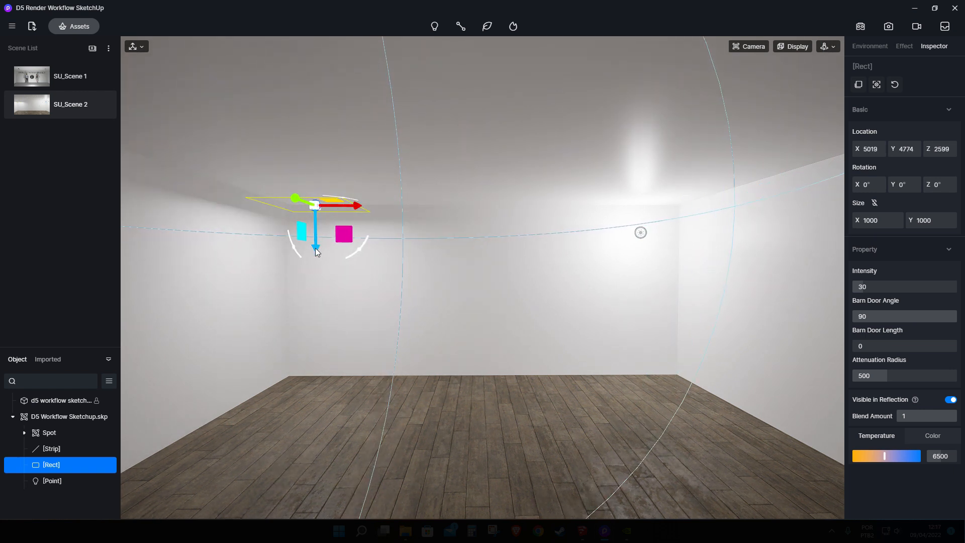
drag(316, 252, 317, 235)
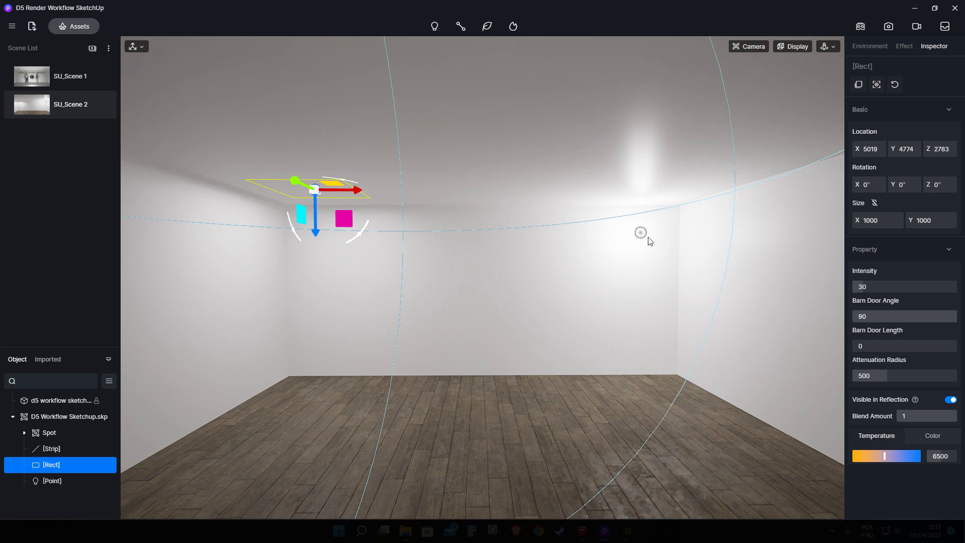
Step: Move the Point light up and towards the side wall, to about X 628, Y 5600, Z 2570, and set its temperature to 3600
click(641, 233)
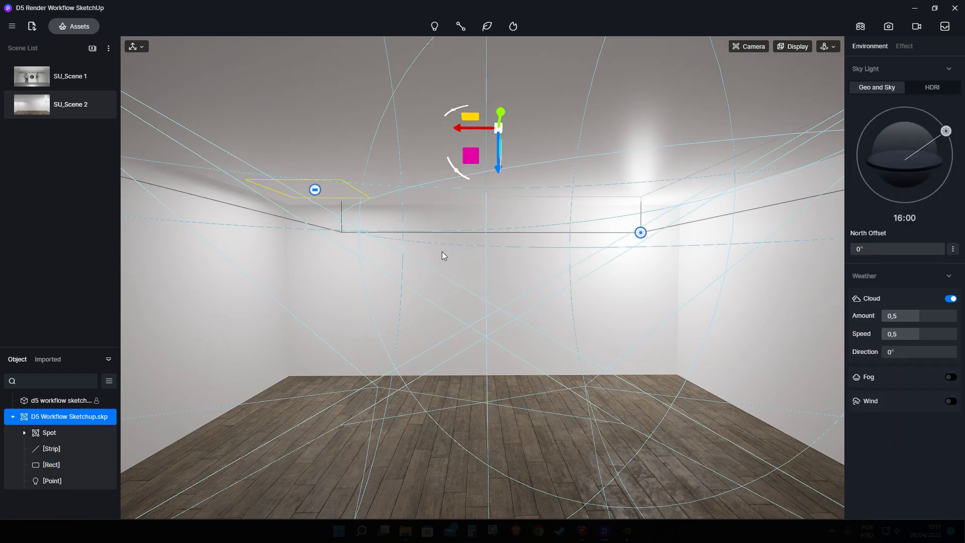
click(52, 479)
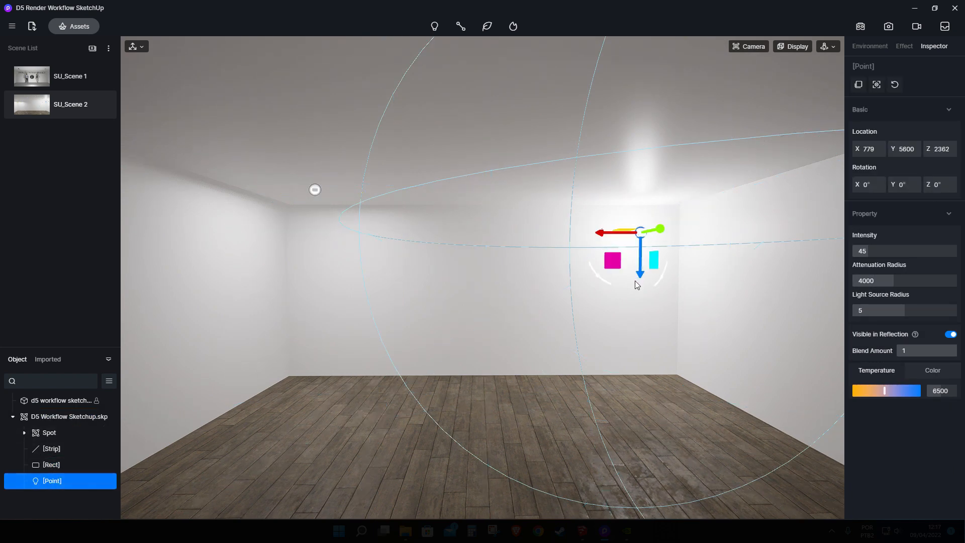
drag(639, 272, 639, 257)
drag(602, 221, 615, 222)
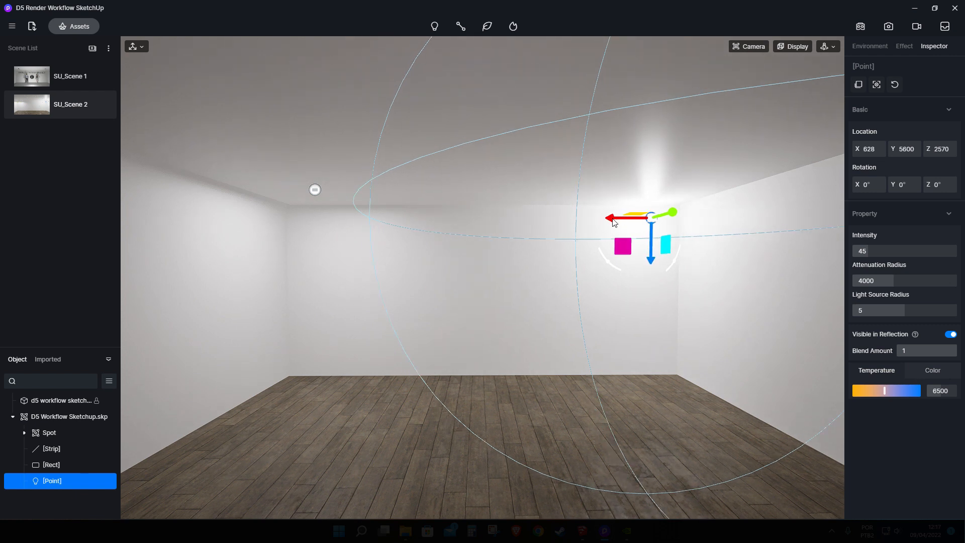
click(945, 394)
text(3600)
Step: Switch to the SU_Scene 1 view and hide the light icons in the viewport
click(63, 76)
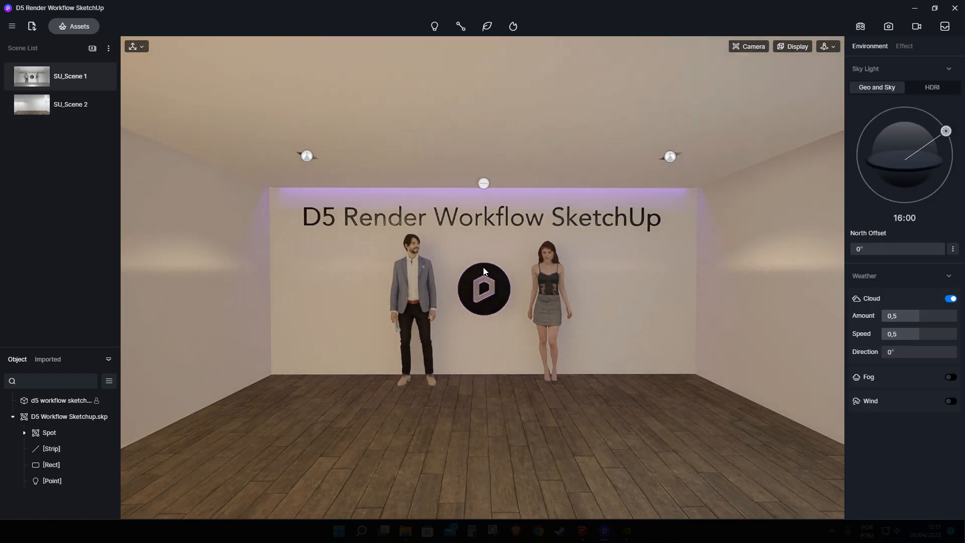
click(794, 46)
click(764, 78)
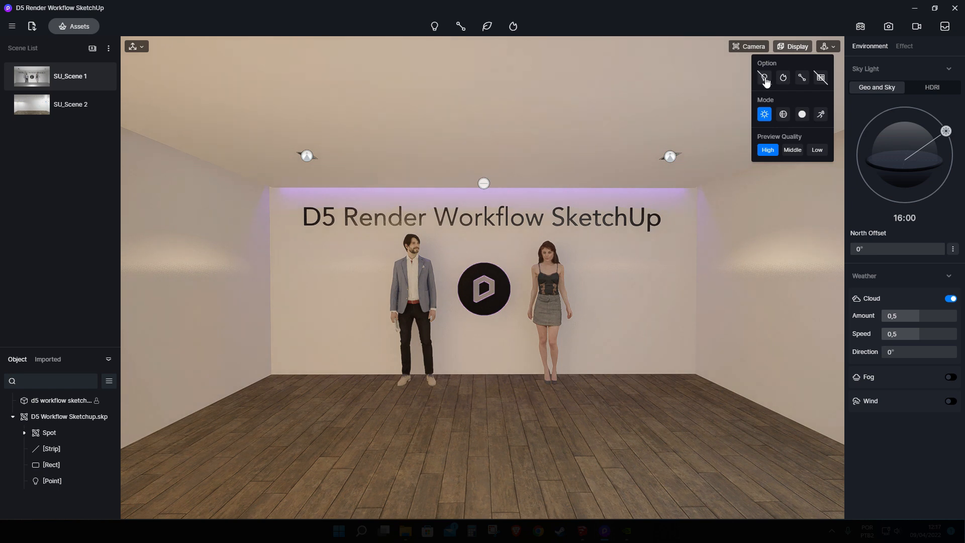
click(12, 27)
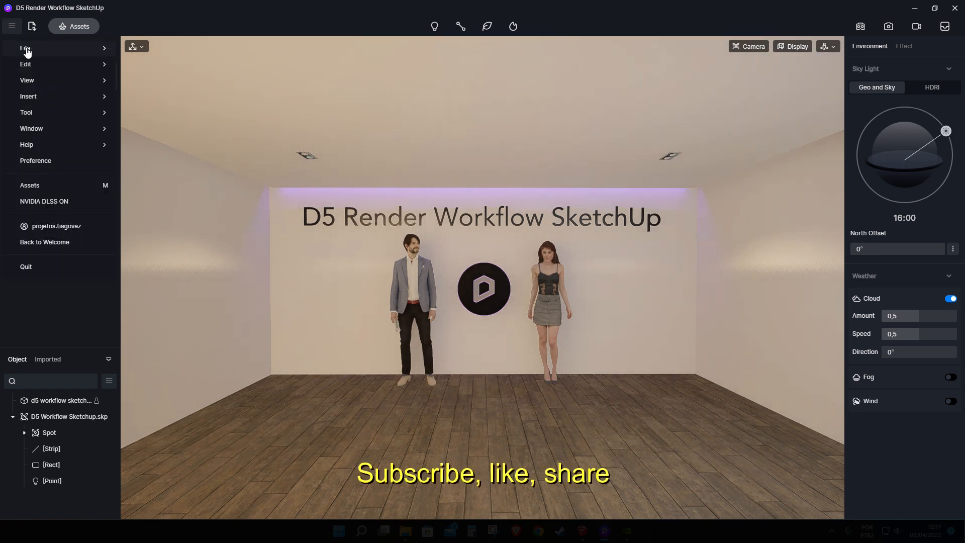
mouse_move(27, 47)
click(126, 48)
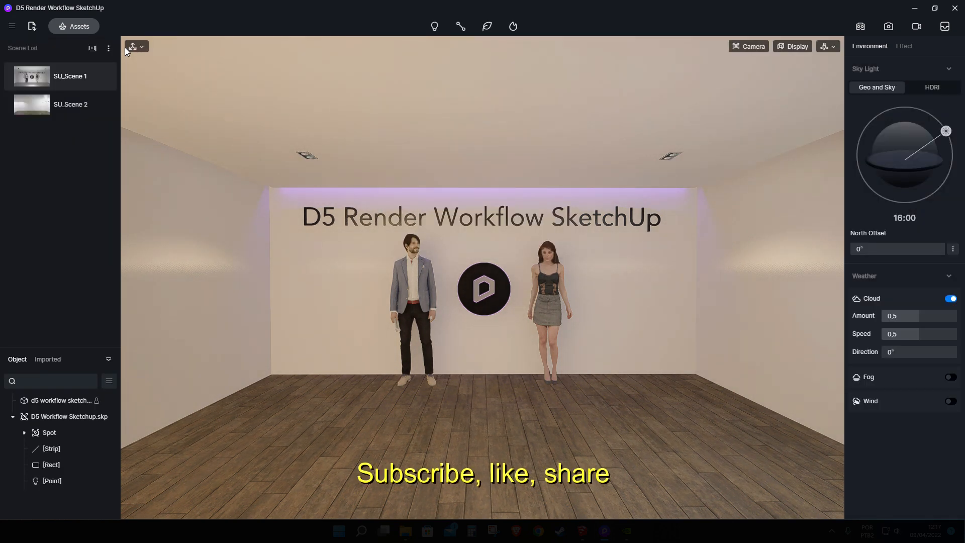